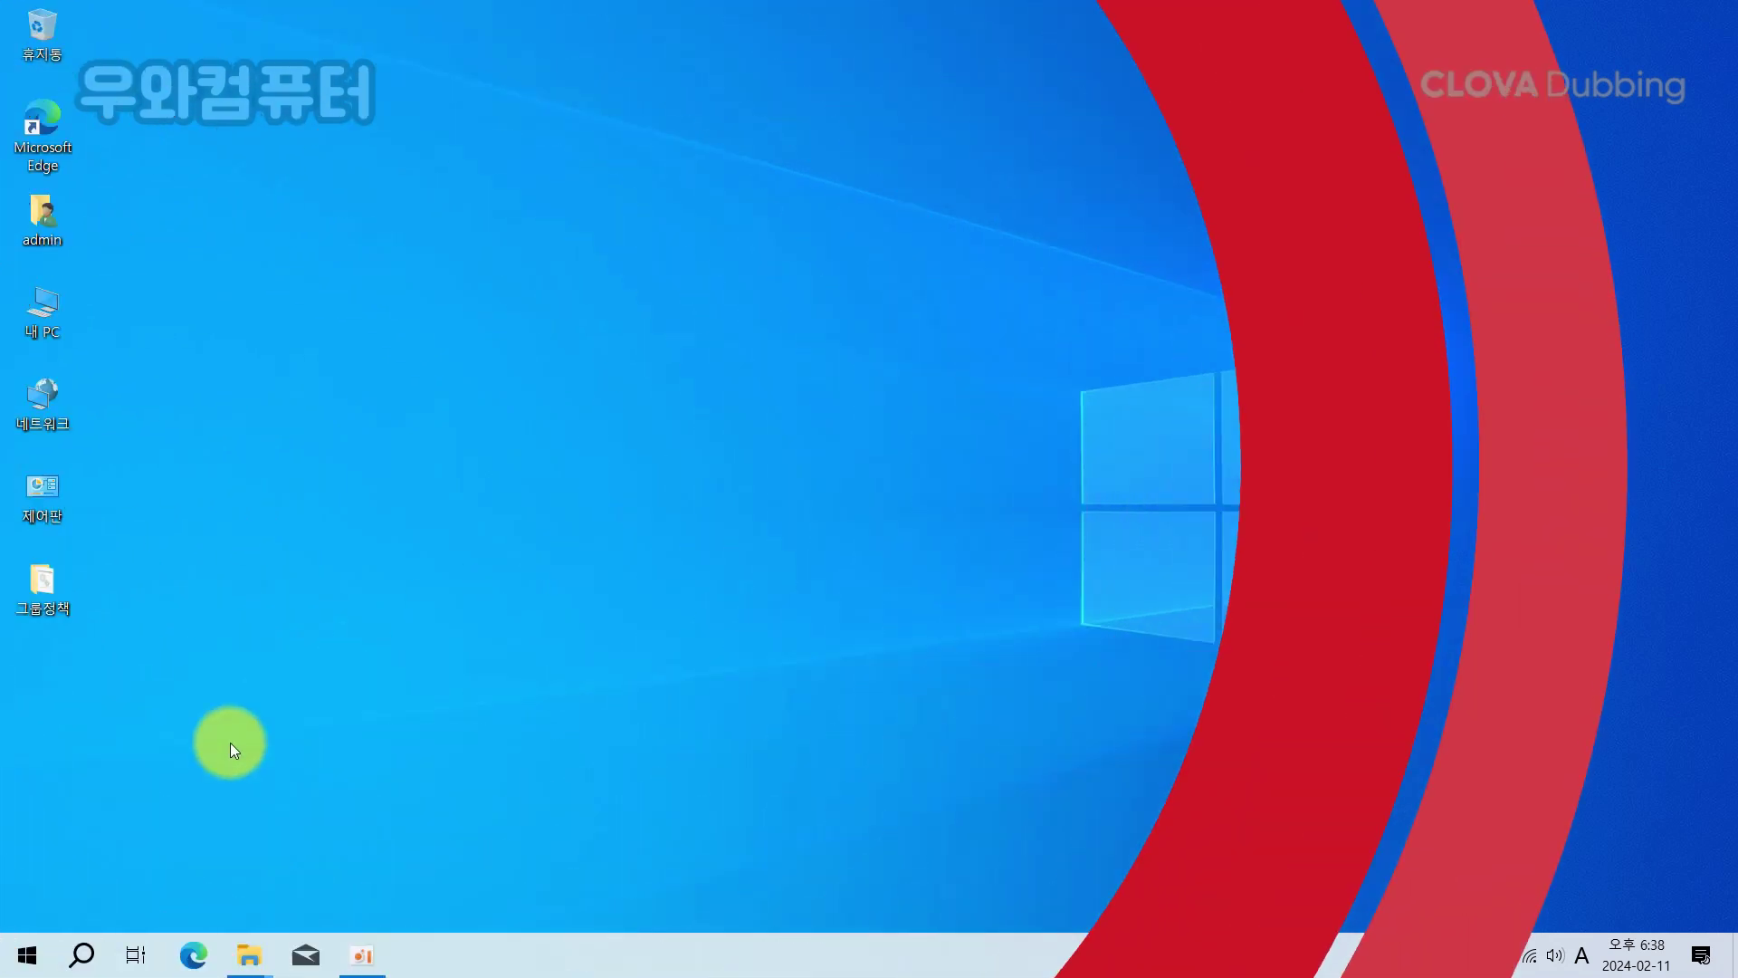
- Launch the Registry Editor by running regedit to check that it opens, and close it again
{"action": "right_click", "coordinate": [29, 954]}
{"action": "left_click", "coordinate": [138, 861]}
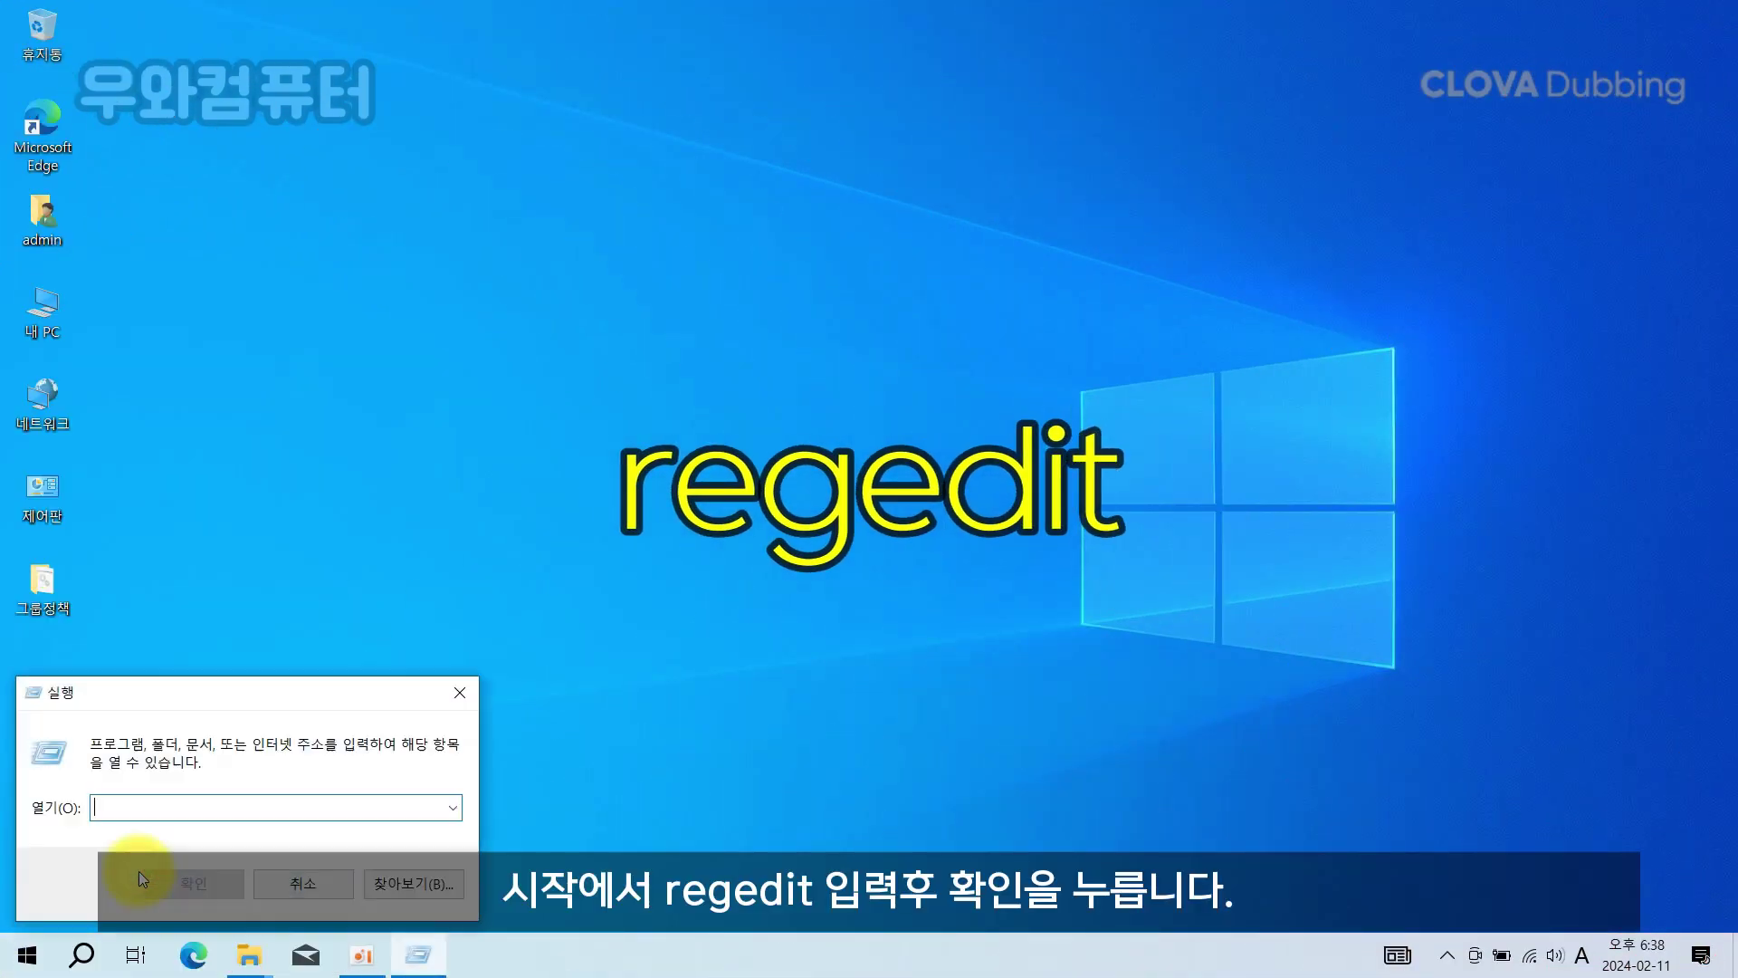
{"action": "type", "text": "regedit"}
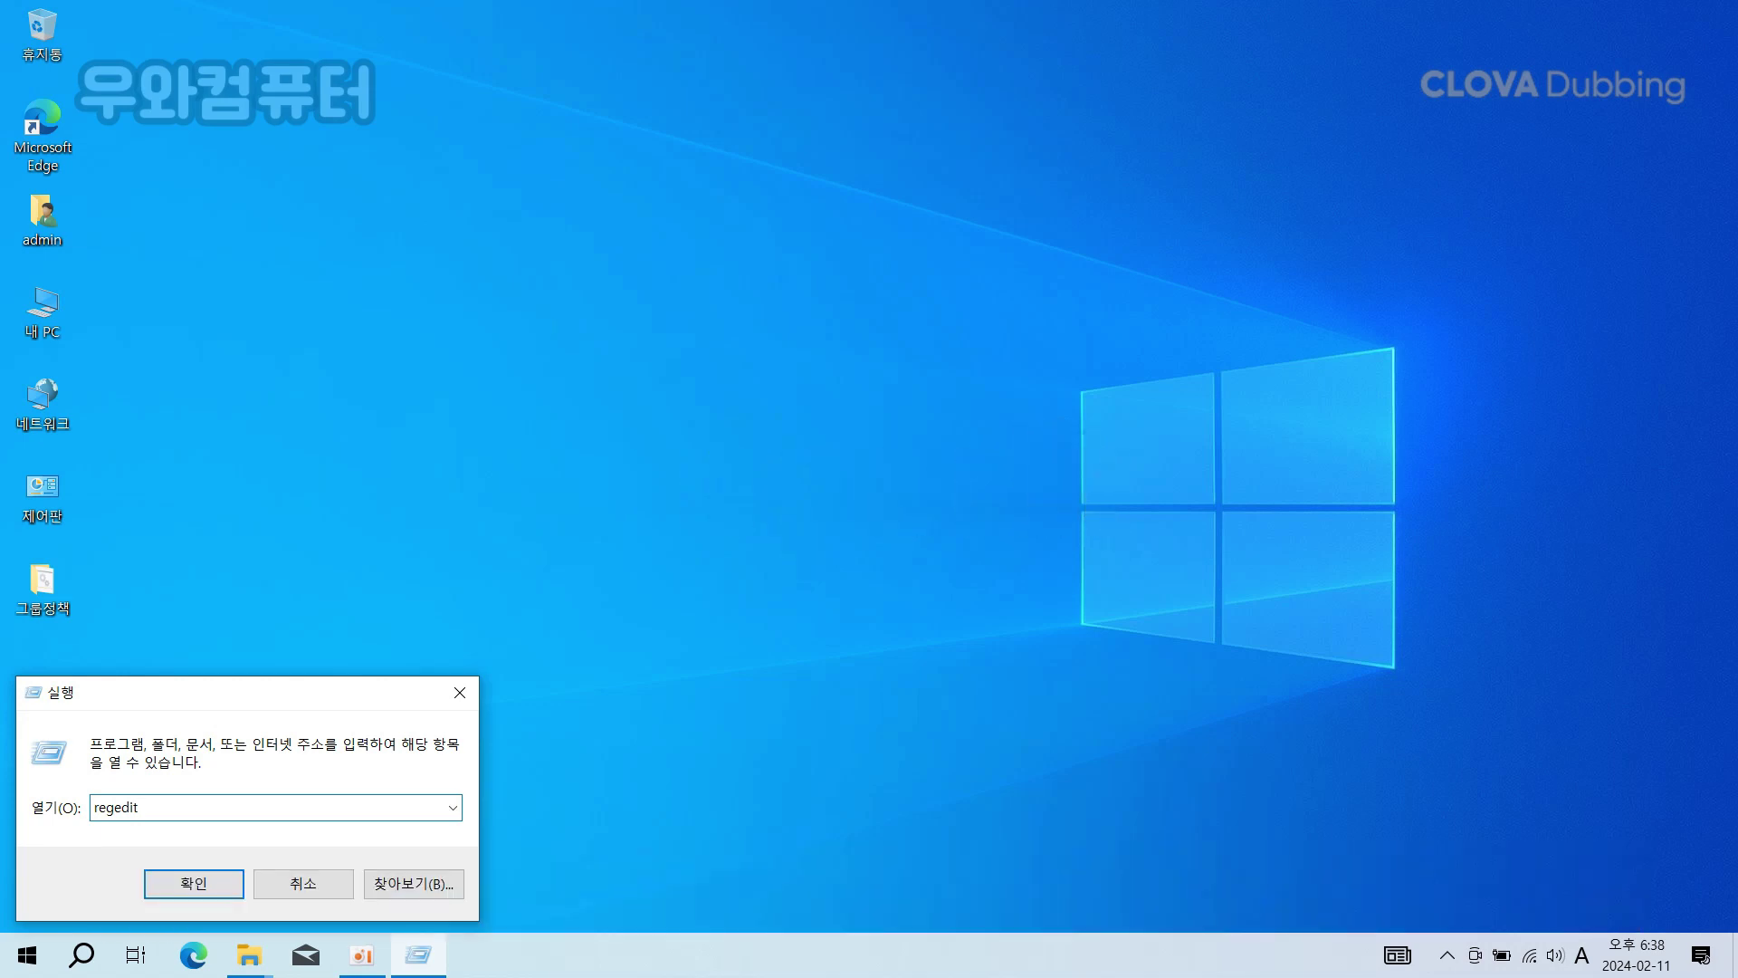
{"action": "key", "text": "Return"}
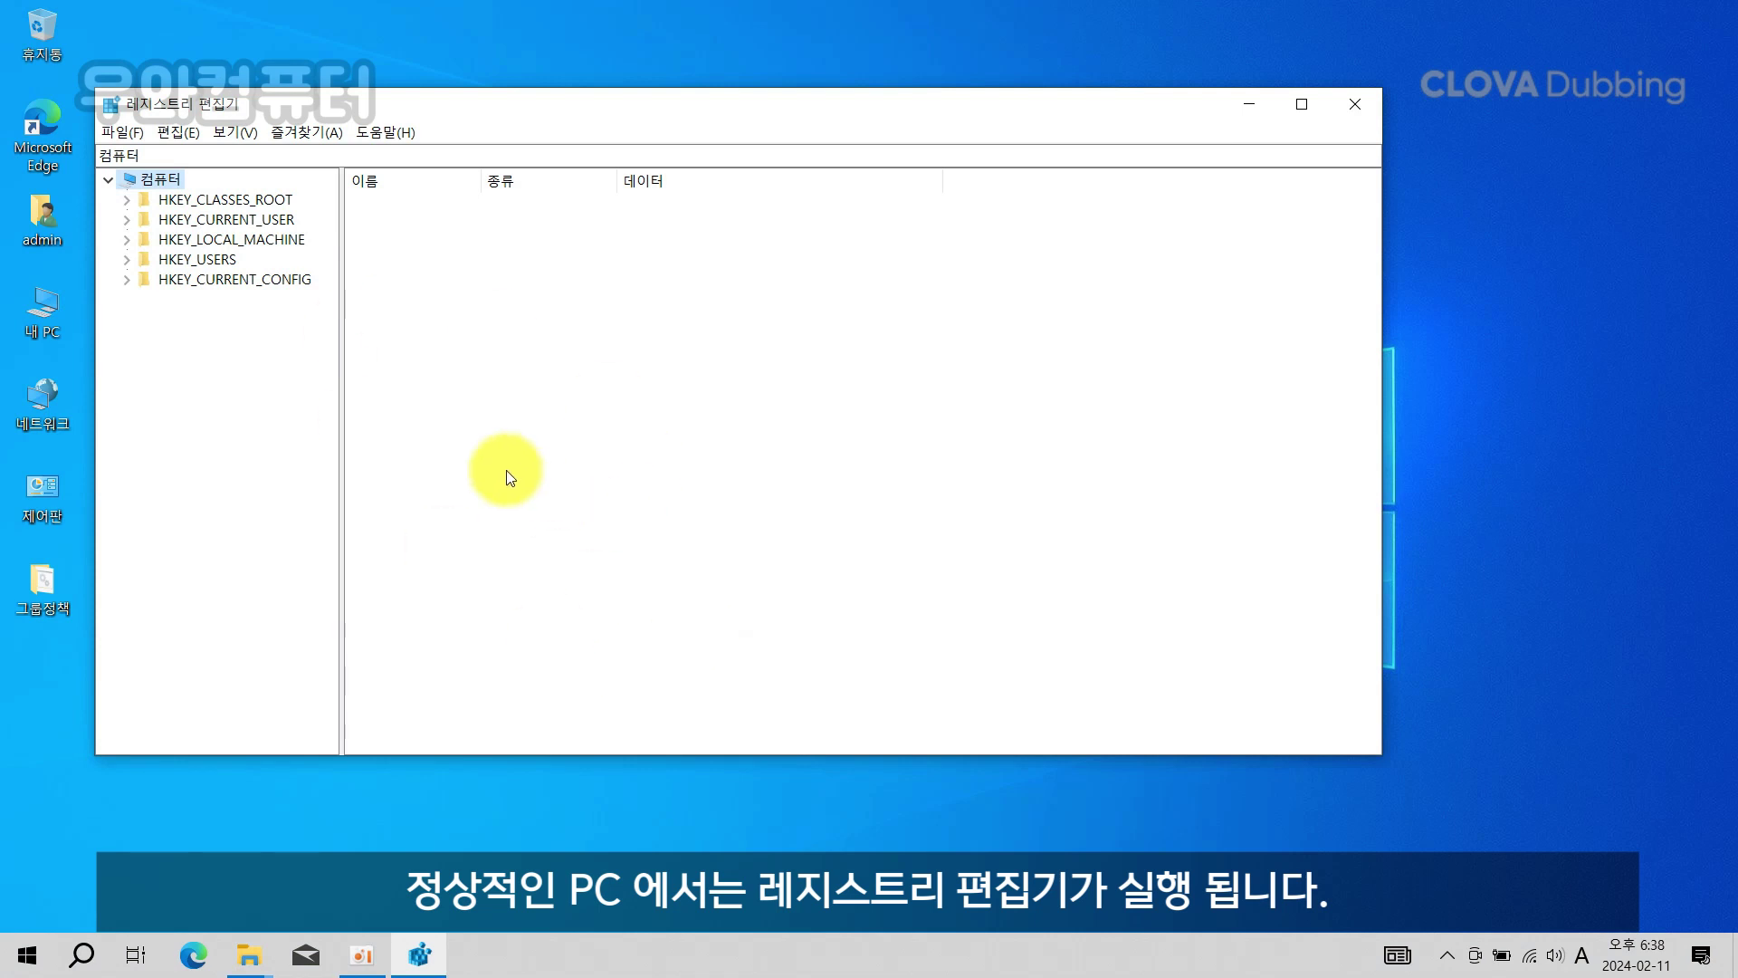
{"action": "left_click", "coordinate": [1359, 103]}
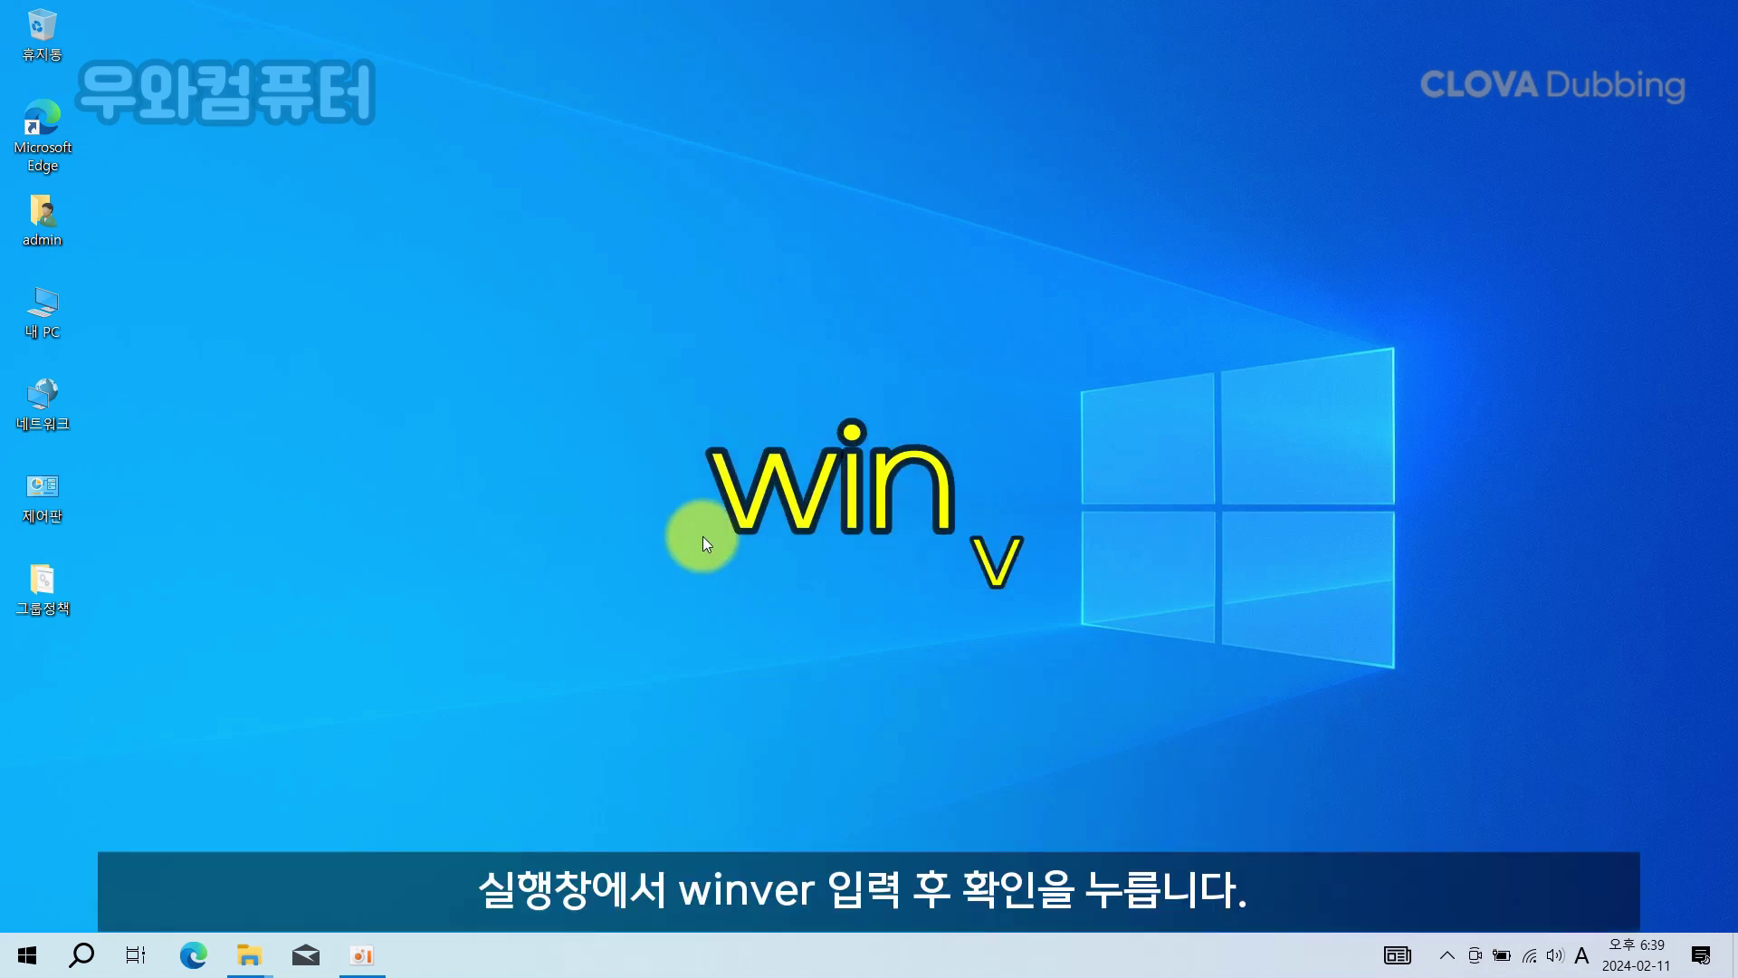
- Run winver to check the installed Windows edition and version, and close the information window
{"action": "right_click", "coordinate": [25, 951]}
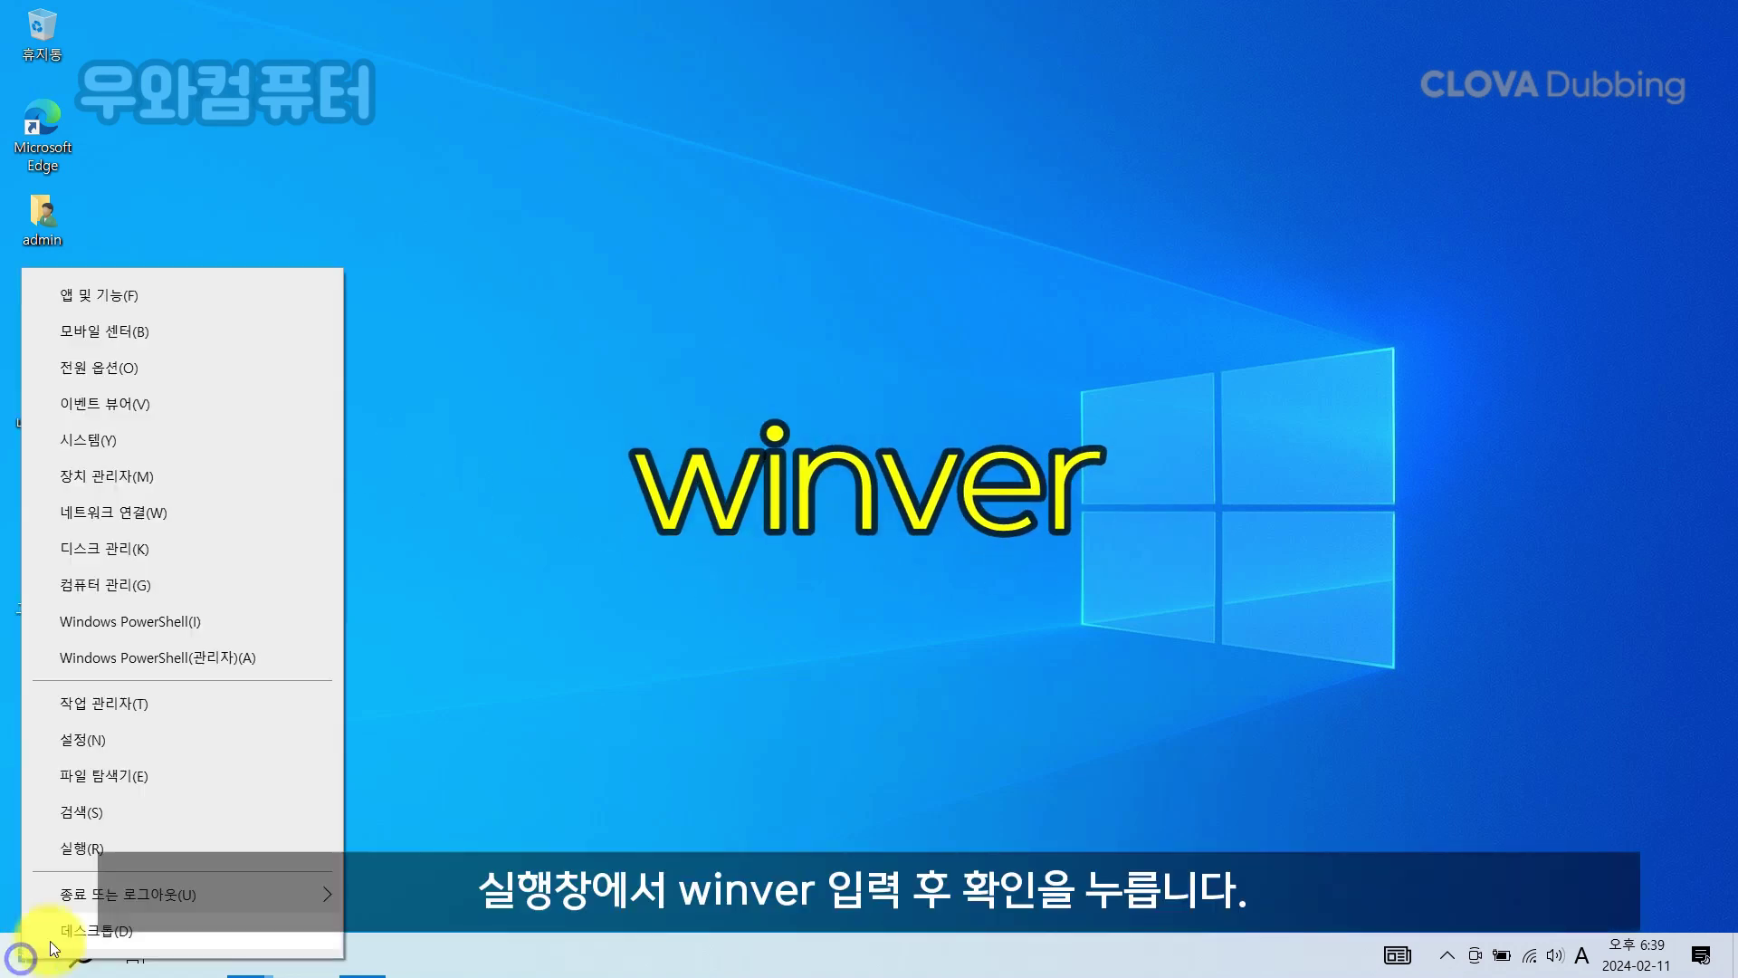
{"action": "left_click", "coordinate": [126, 860]}
{"action": "type", "text": "winver"}
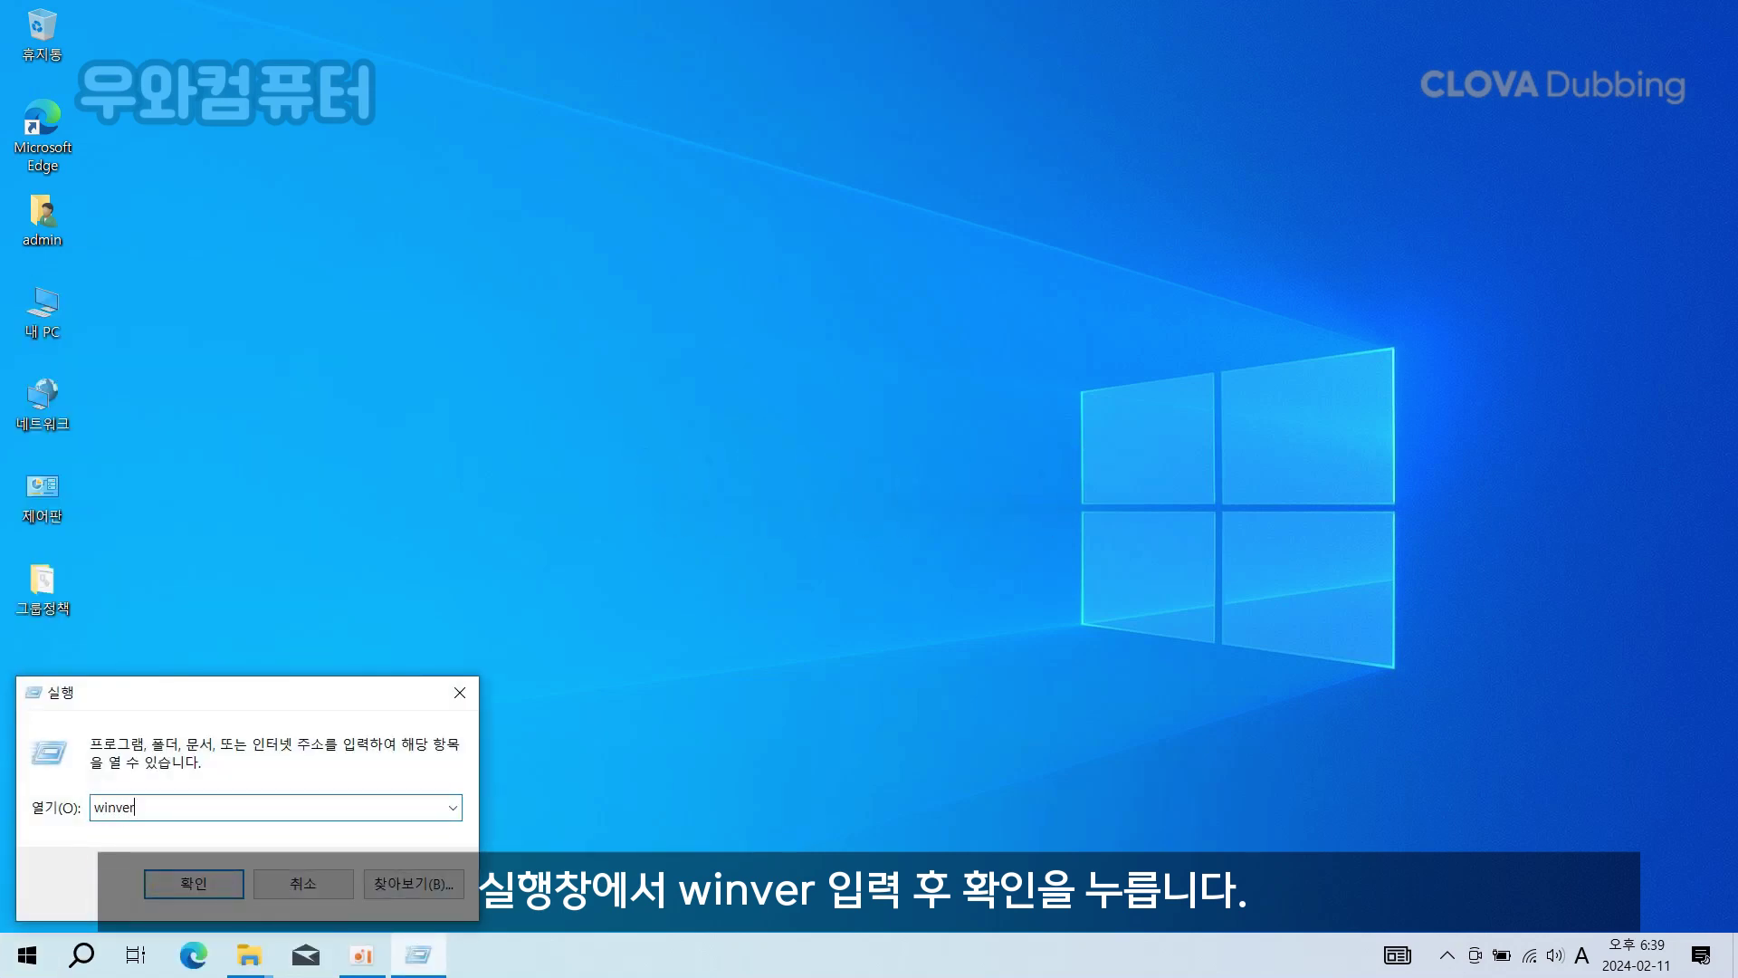
{"action": "key", "text": "Return"}
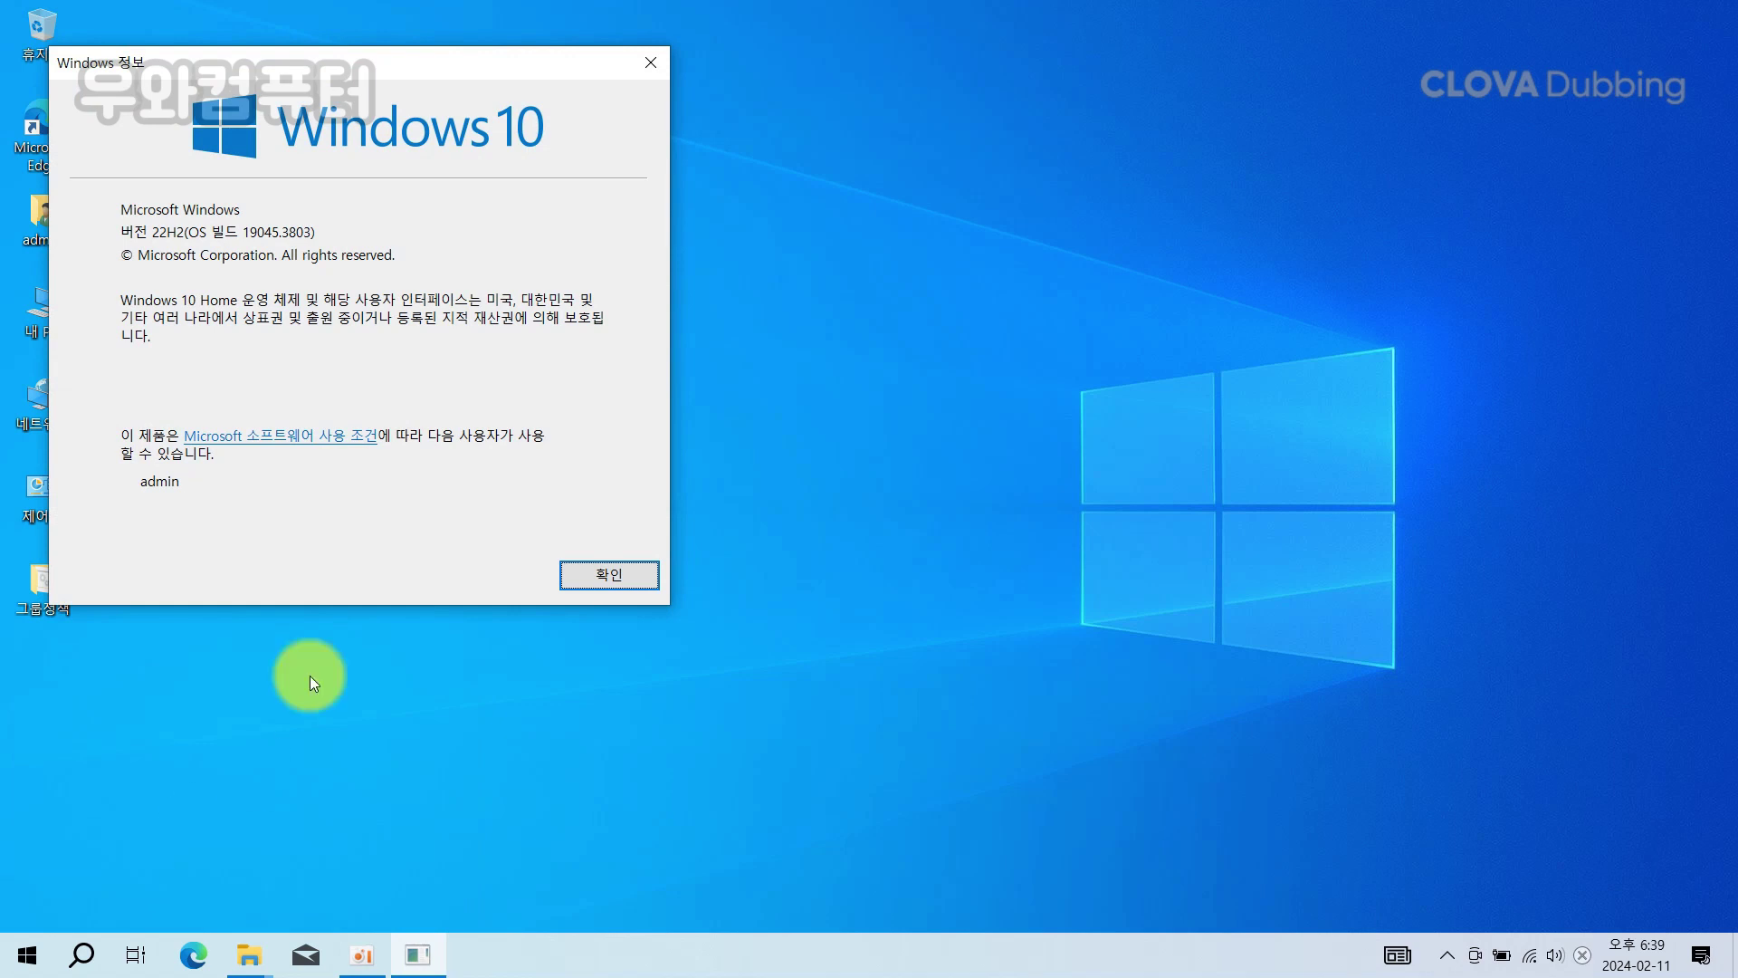
{"action": "left_click_drag", "start_coordinate": [366, 65], "coordinate": [495, 140]}
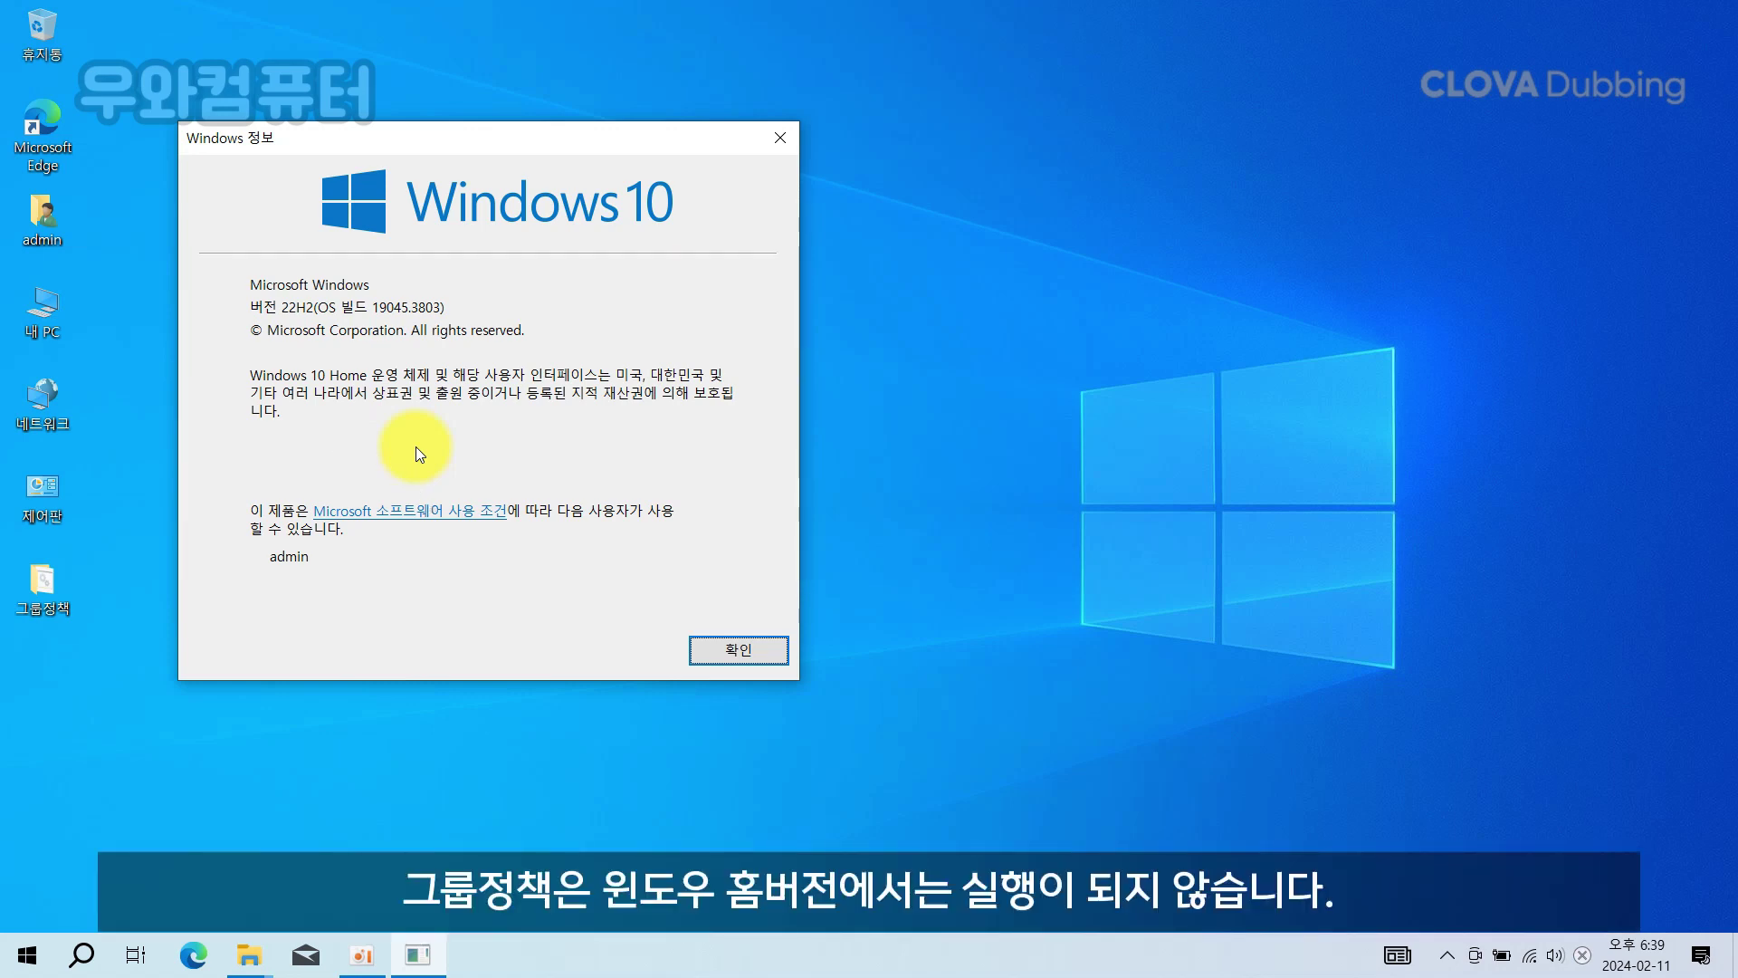
{"action": "left_click", "coordinate": [717, 657]}
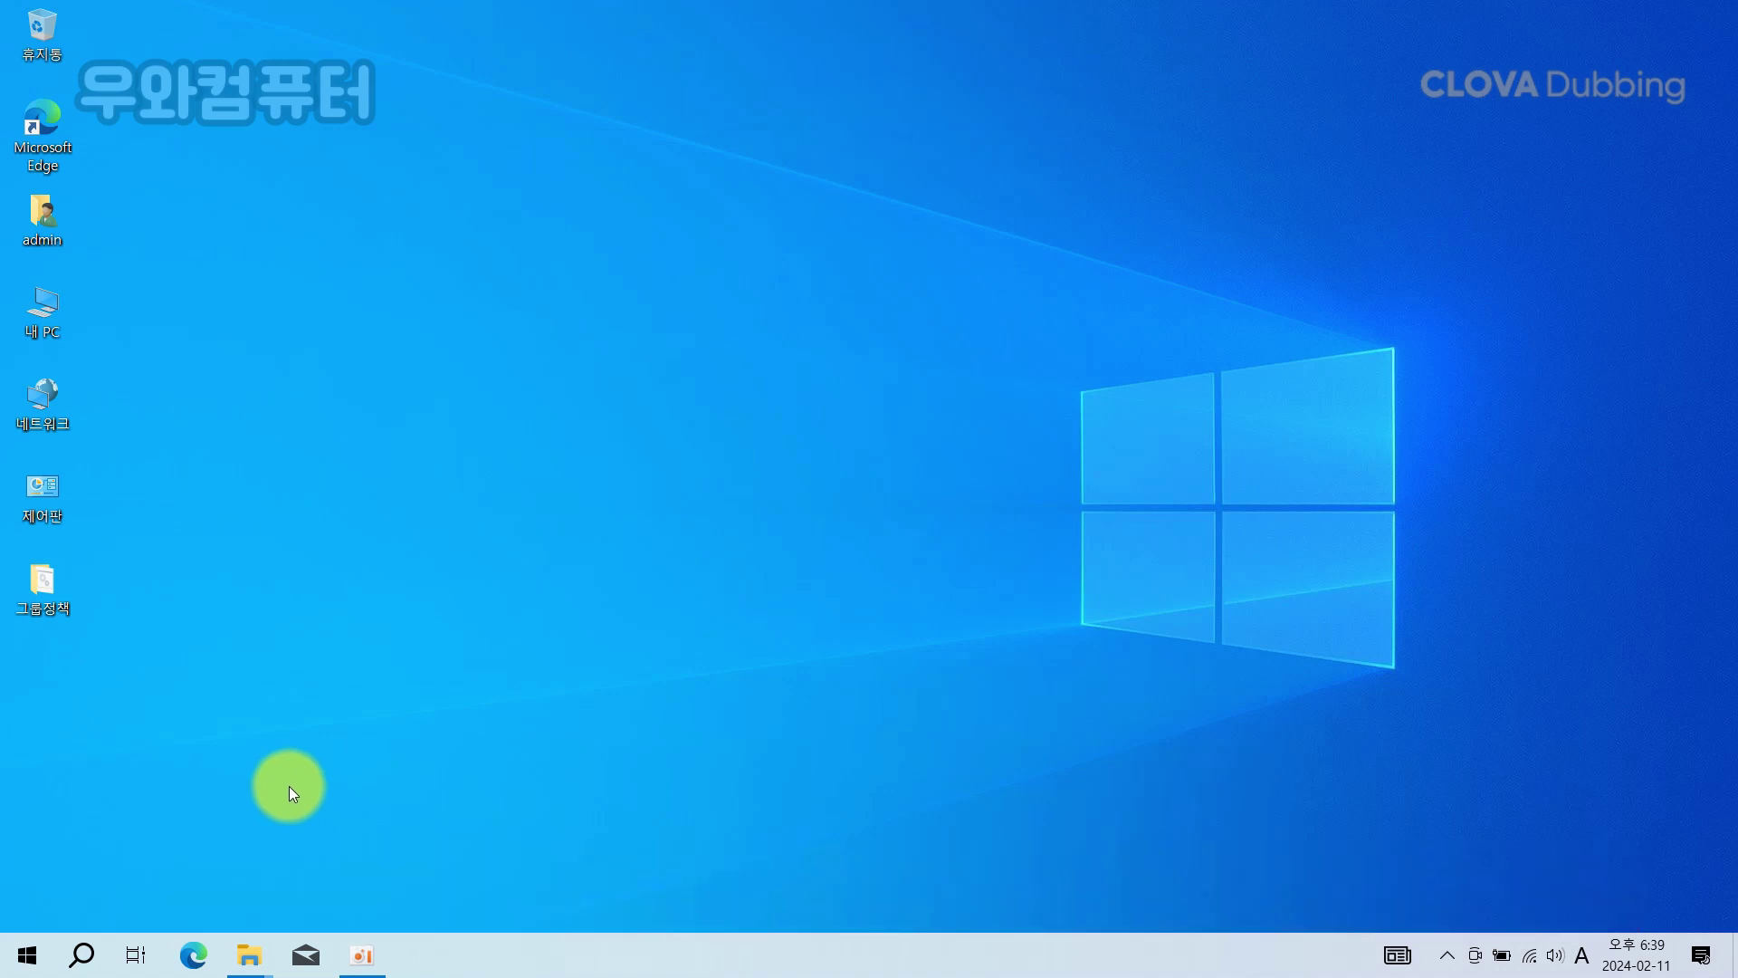
- Try to launch the Local Group Policy Editor by running gpedit.msc
{"action": "right_click", "coordinate": [25, 954]}
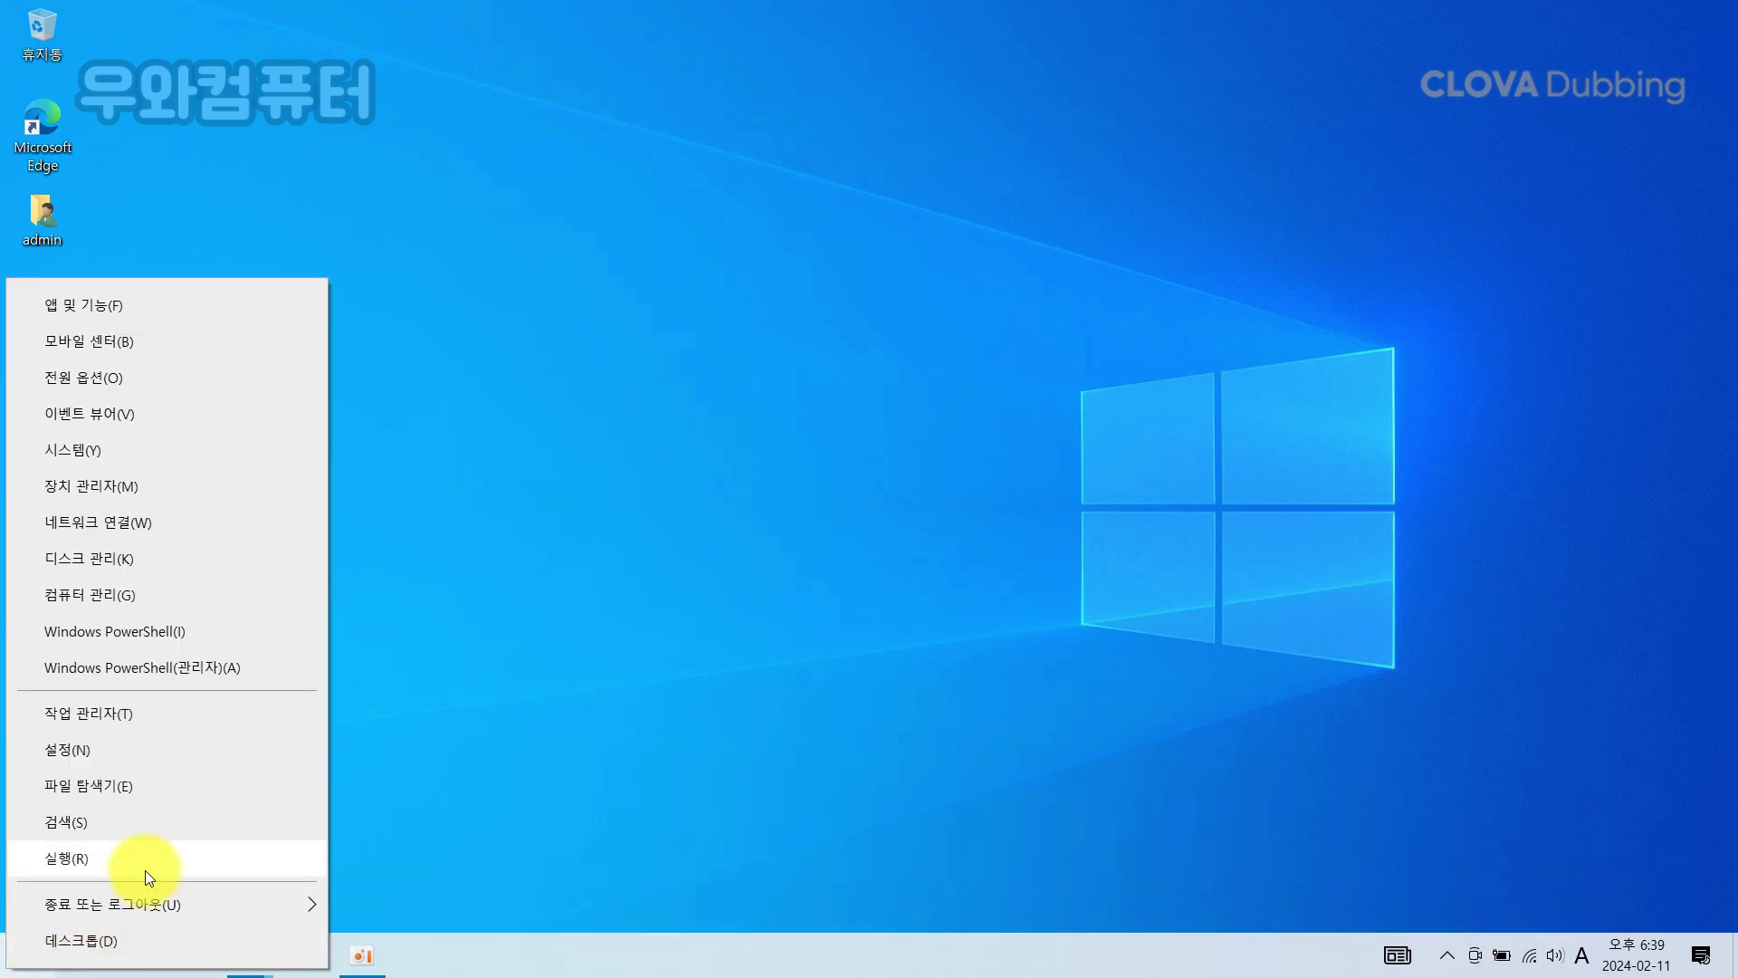
{"action": "left_click", "coordinate": [144, 860]}
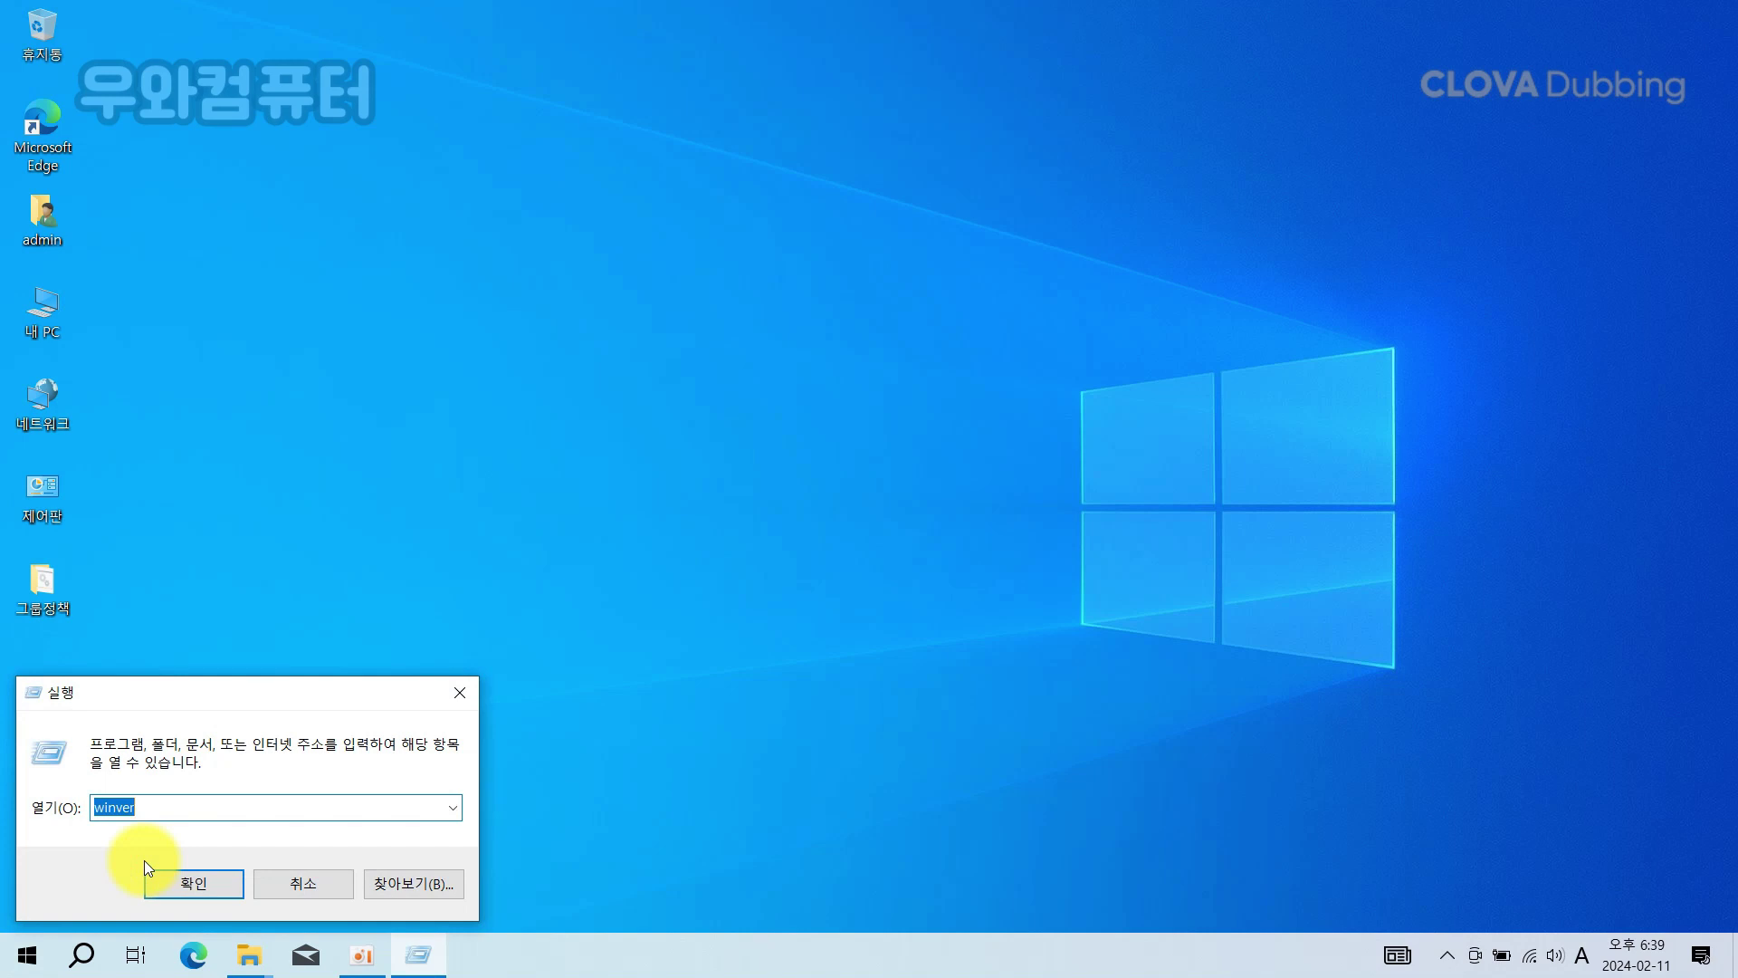
{"action": "type", "text": "gpedit.msc"}
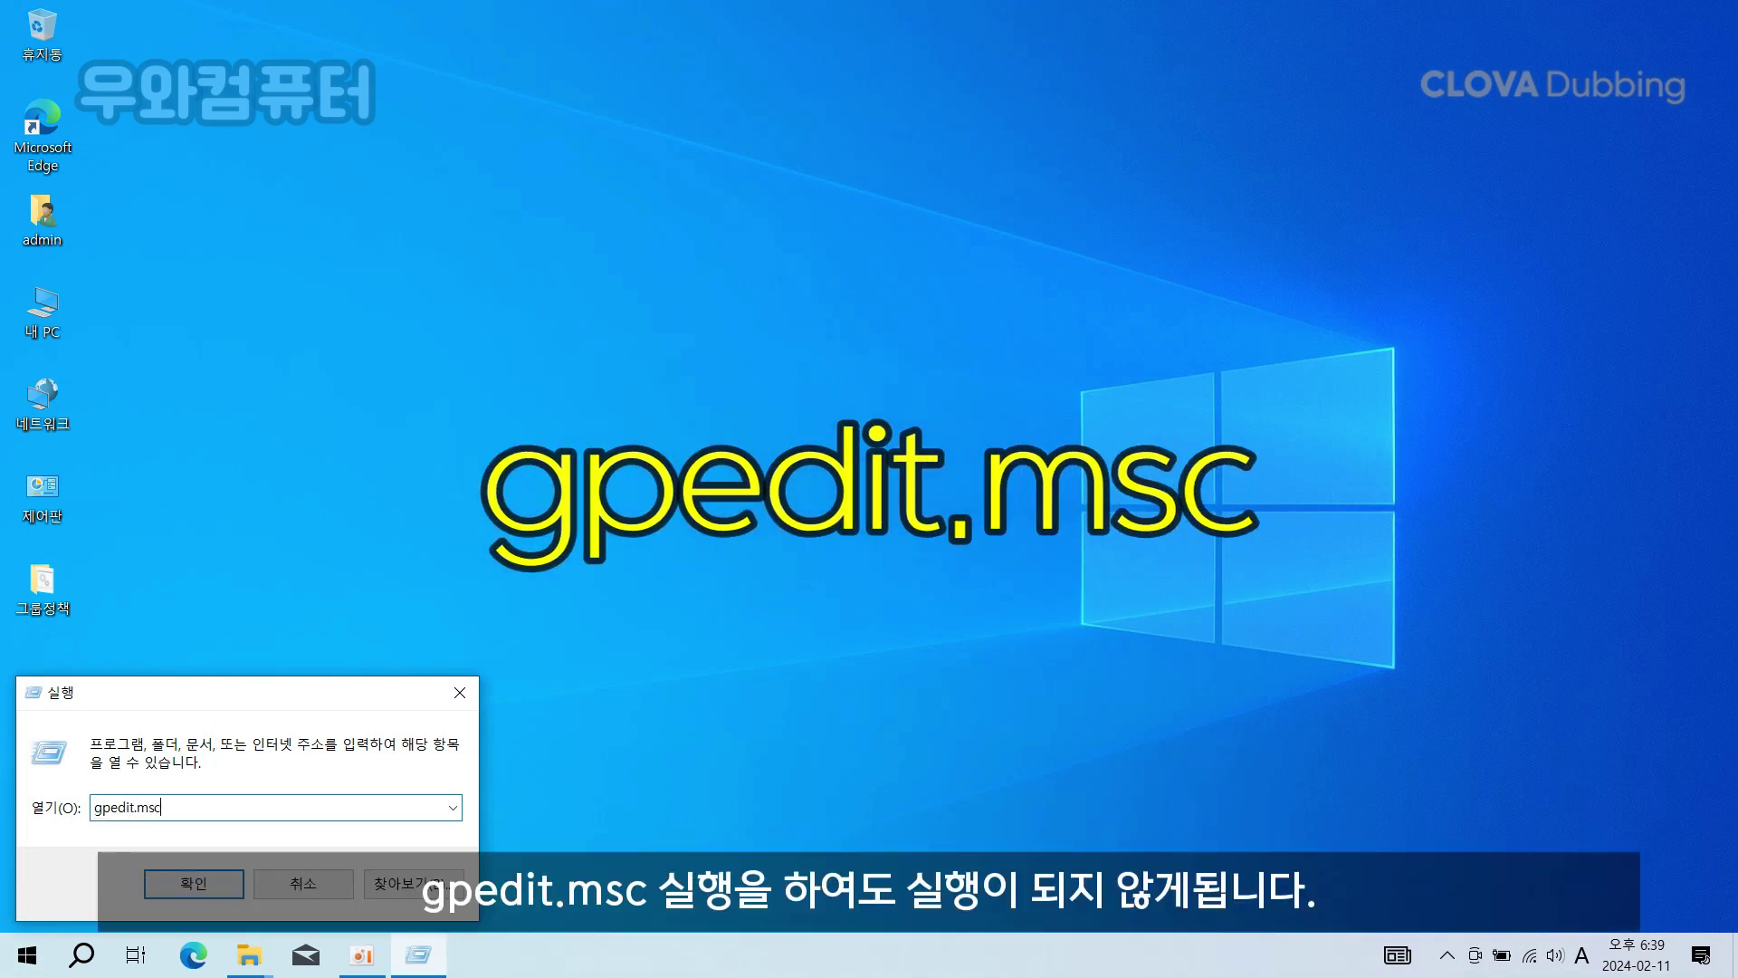
{"action": "key", "text": "Return"}
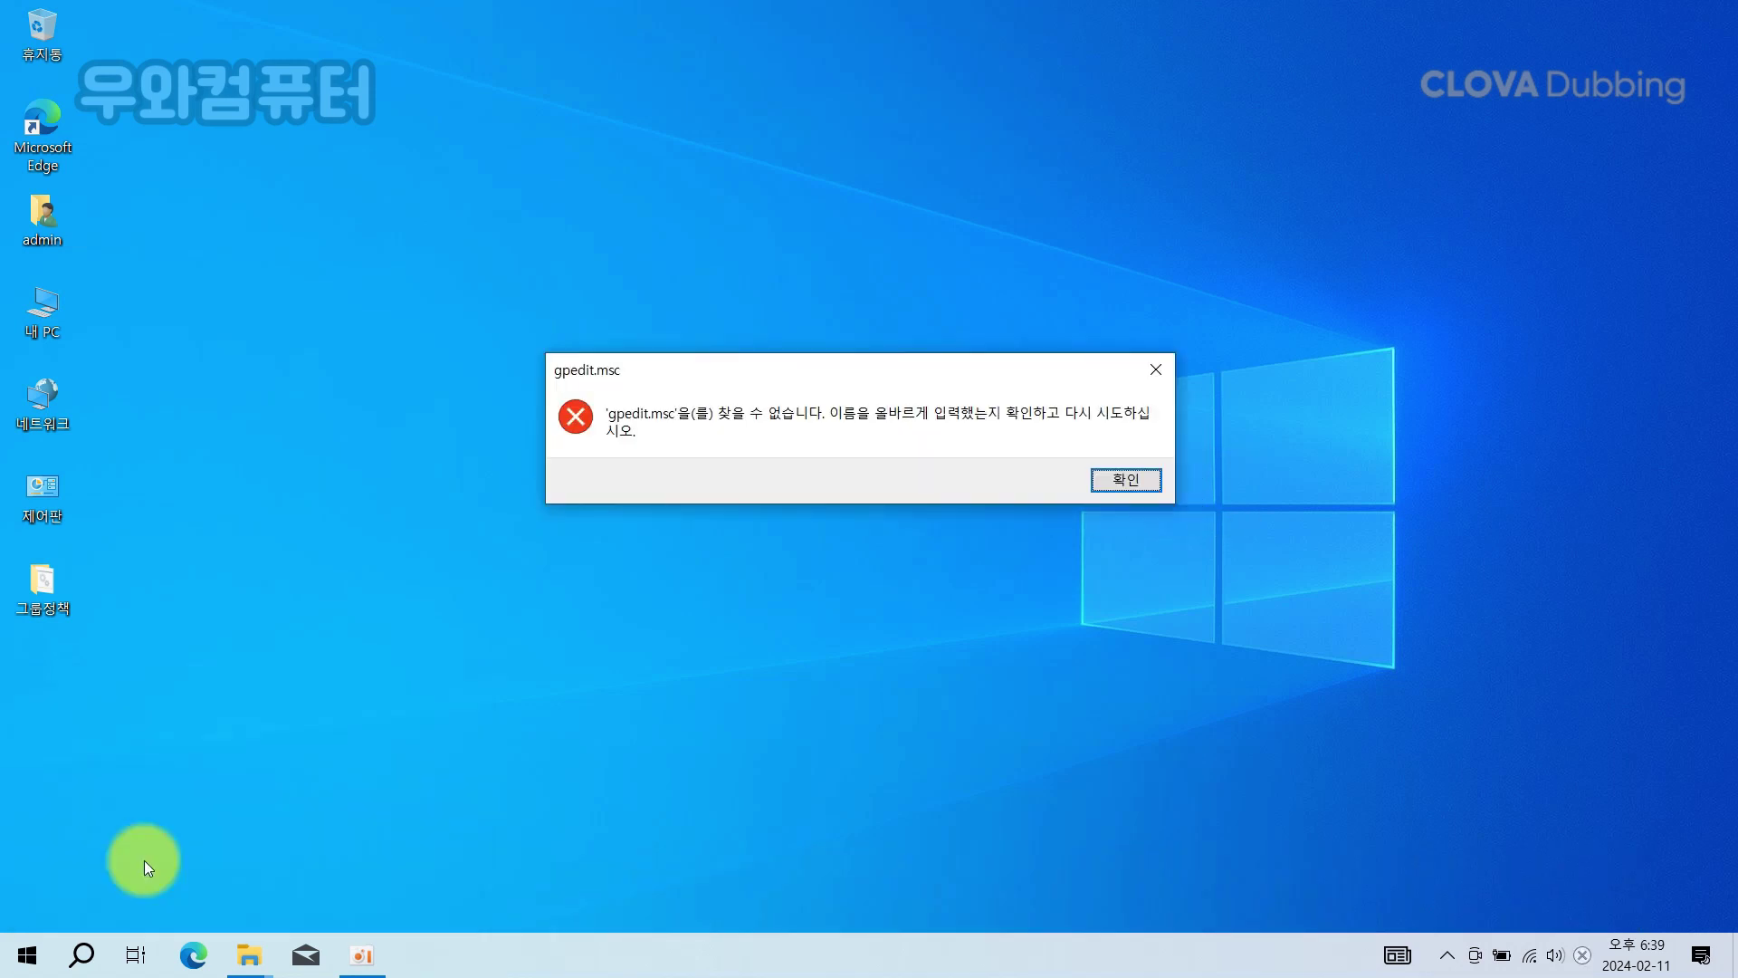
{"action": "key", "text": "Return"}
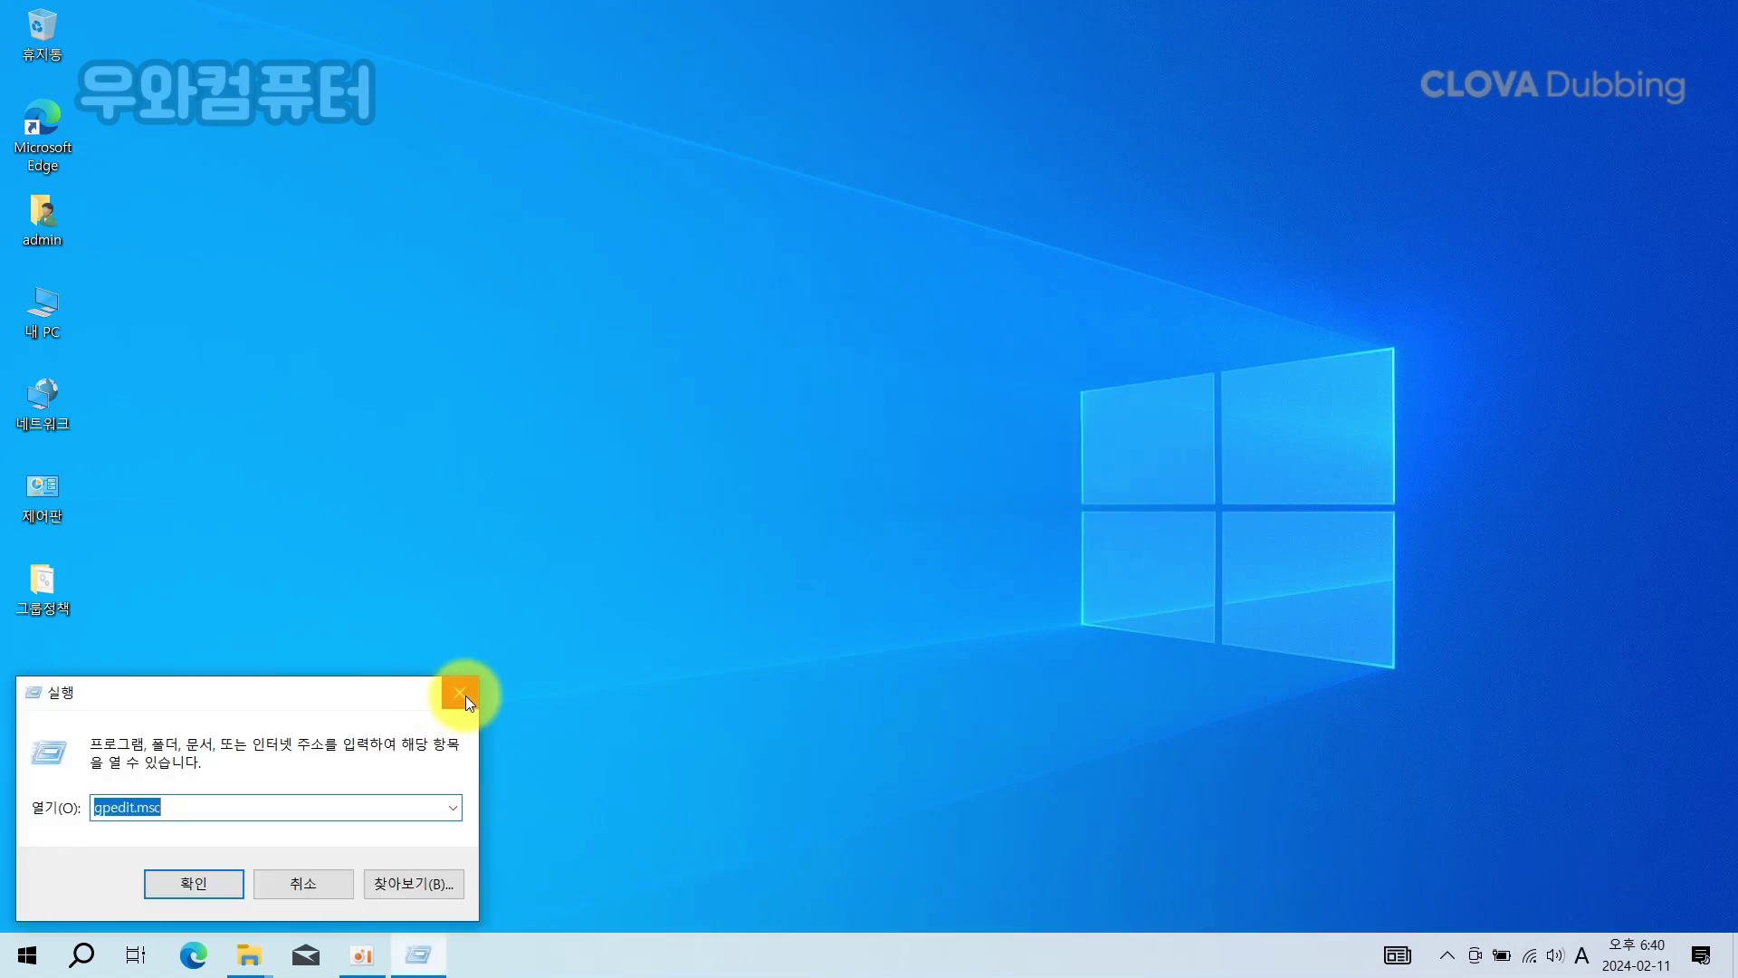
{"action": "left_click", "coordinate": [465, 694]}
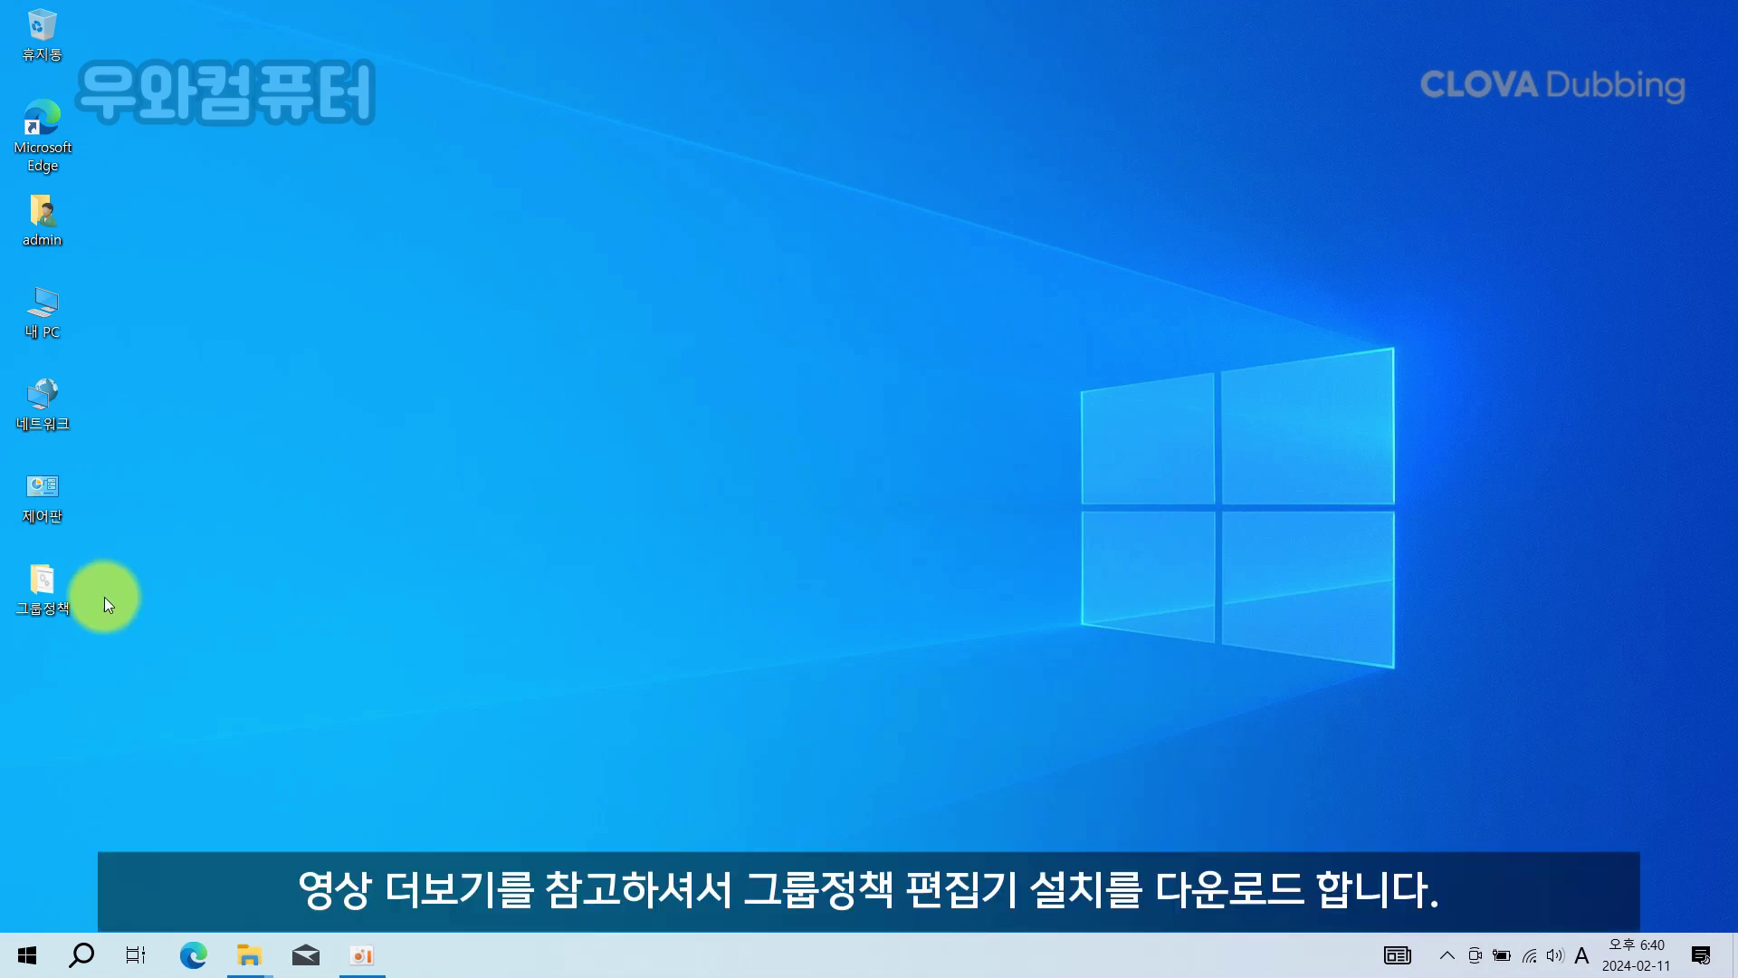
- Run the batch file 윈도우HOME_사용자-그룹 정책설치하기 from the desktop folder 그룹정책 as administrator, and restart the computer
{"action": "double_click", "coordinate": [52, 581]}
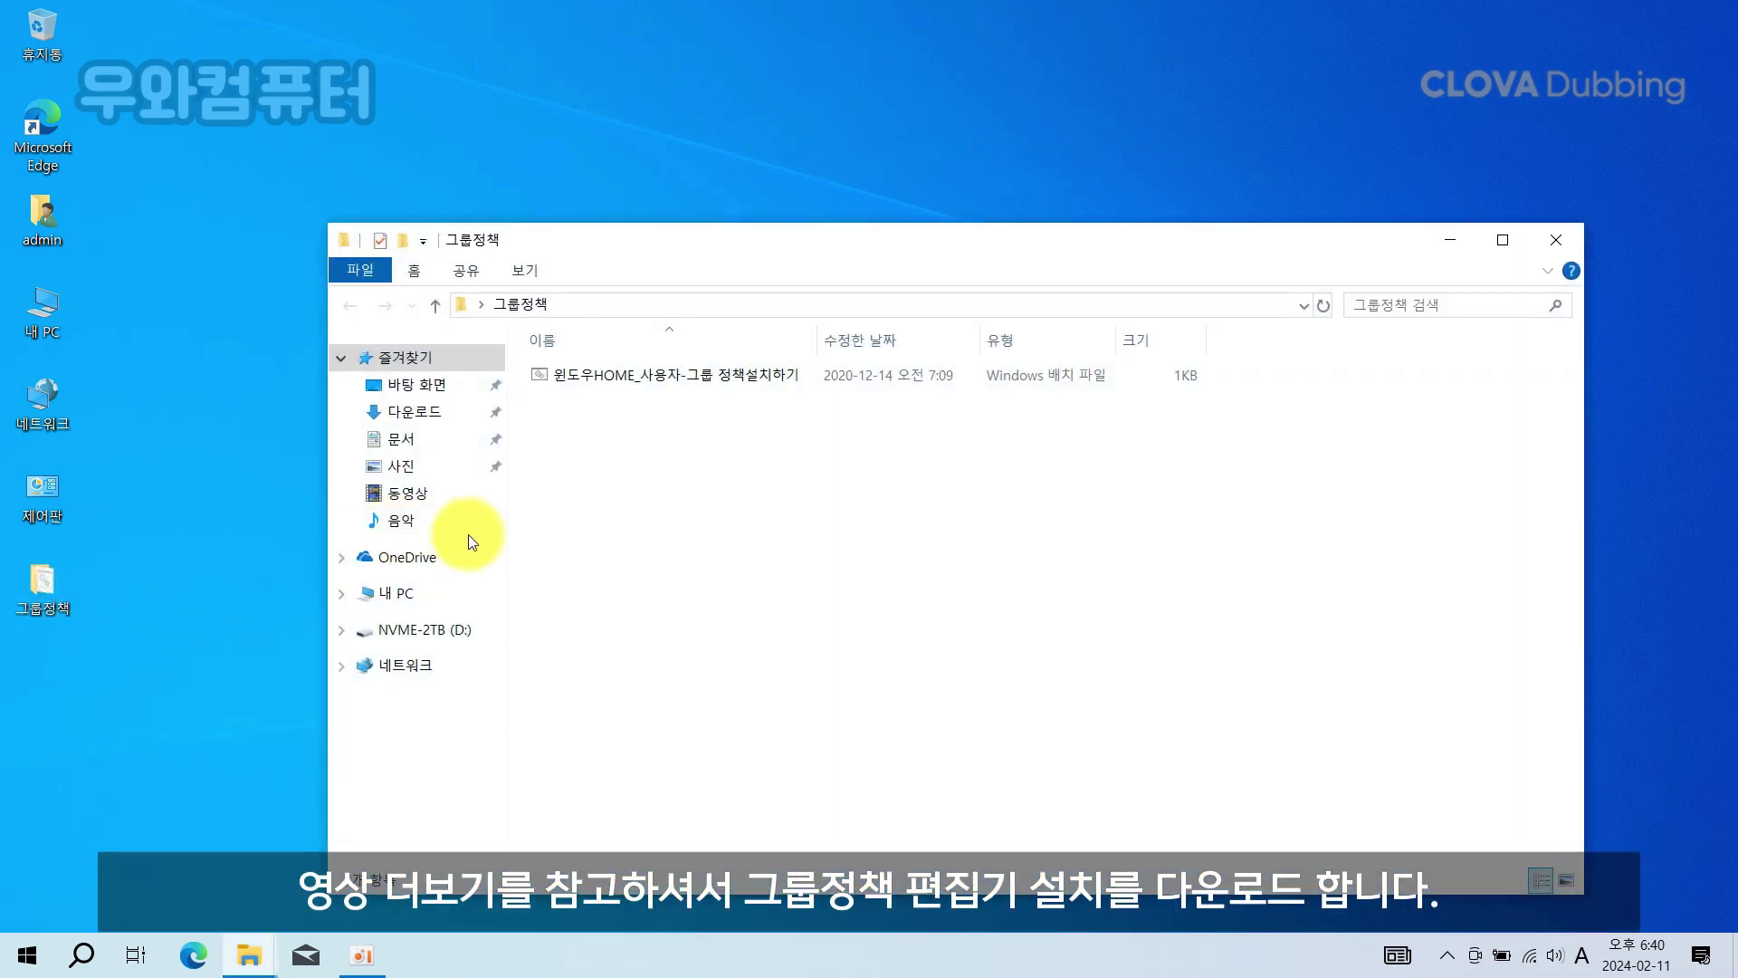
{"action": "right_click", "coordinate": [687, 381]}
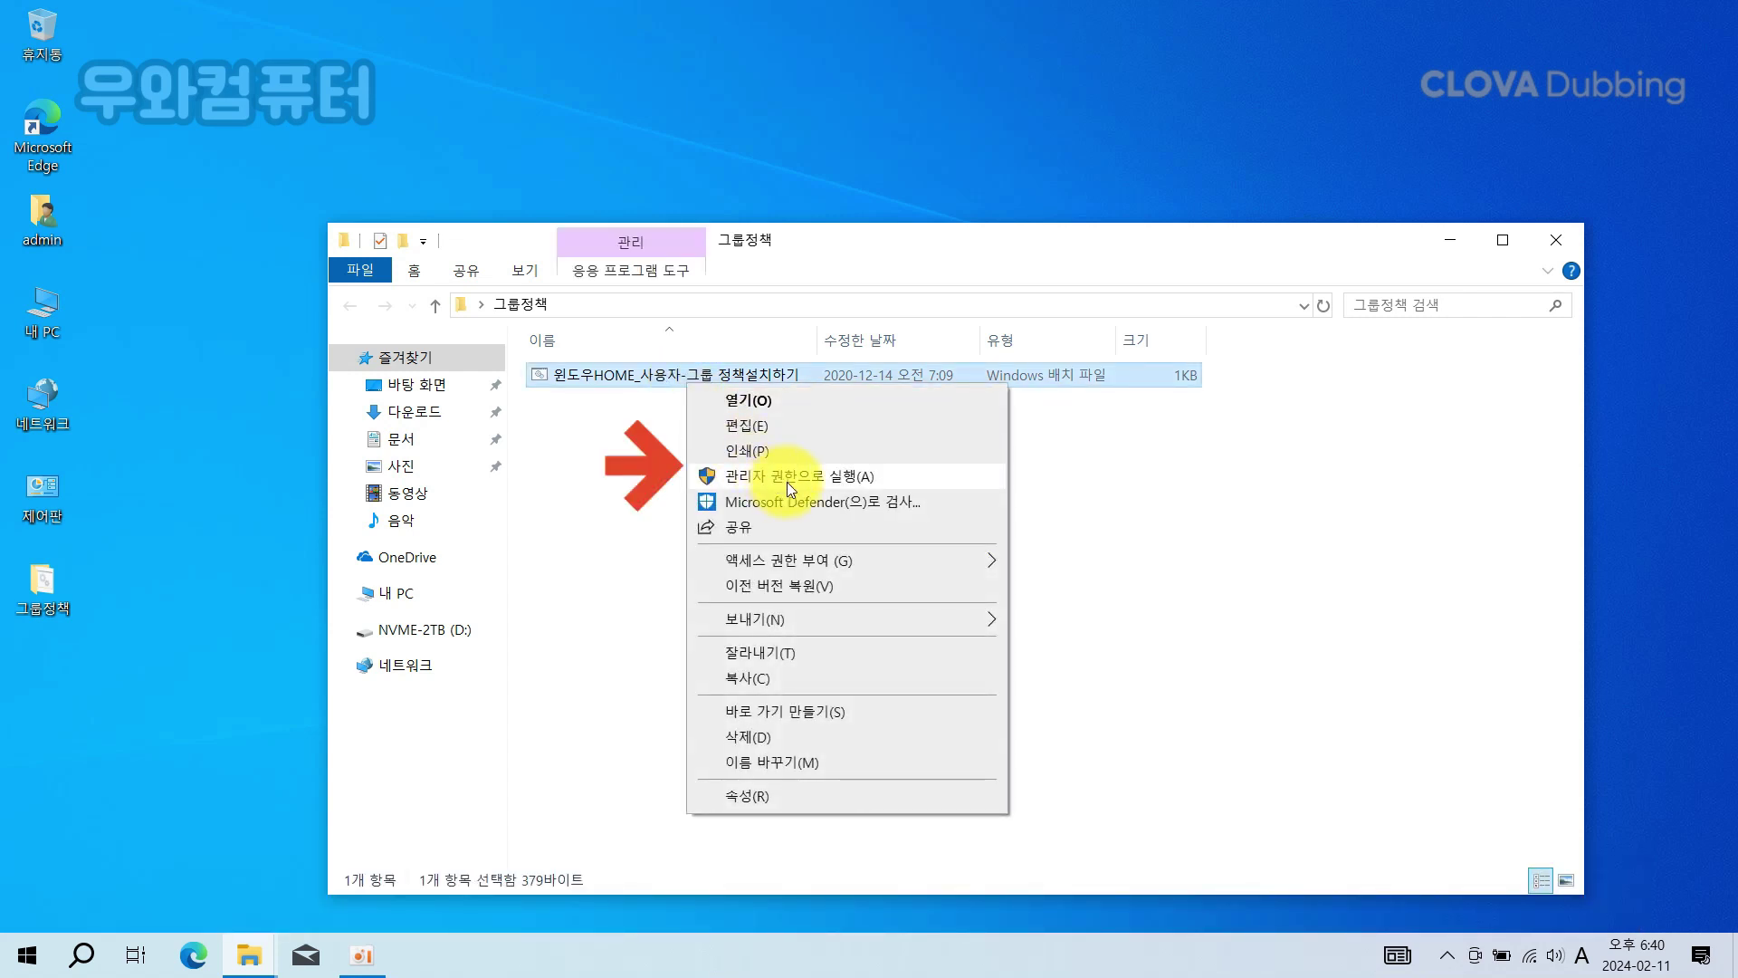
{"action": "left_click", "coordinate": [786, 481]}
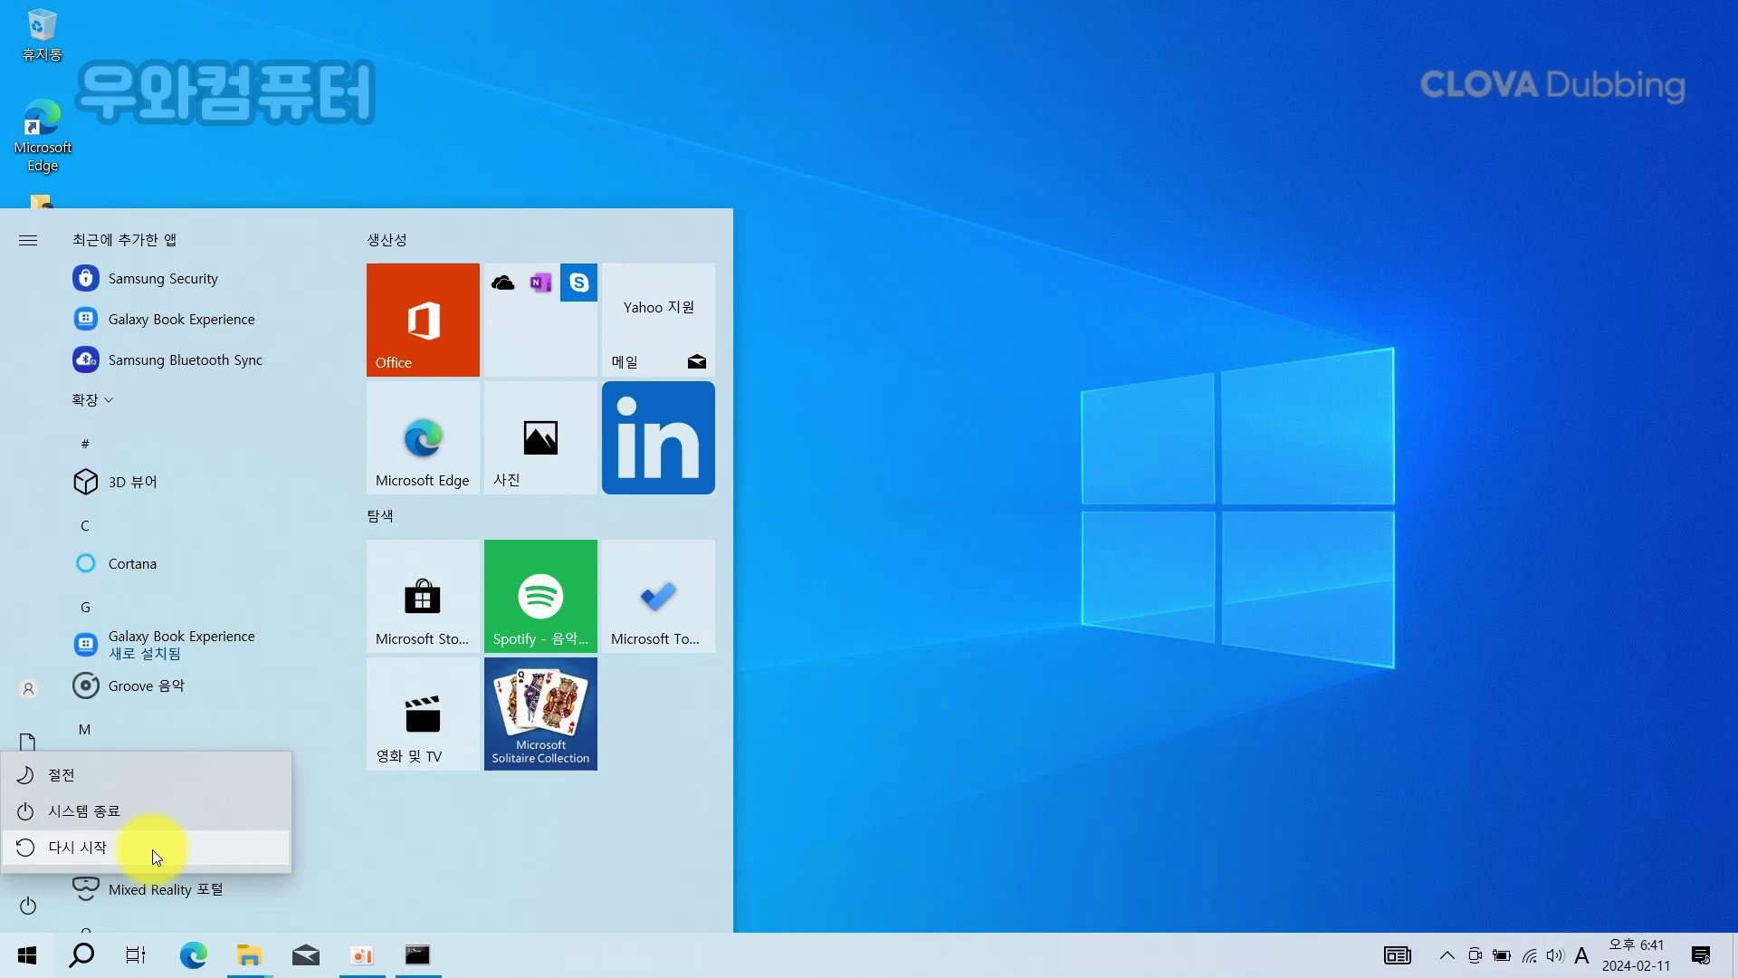
{"action": "left_click", "coordinate": [152, 849]}
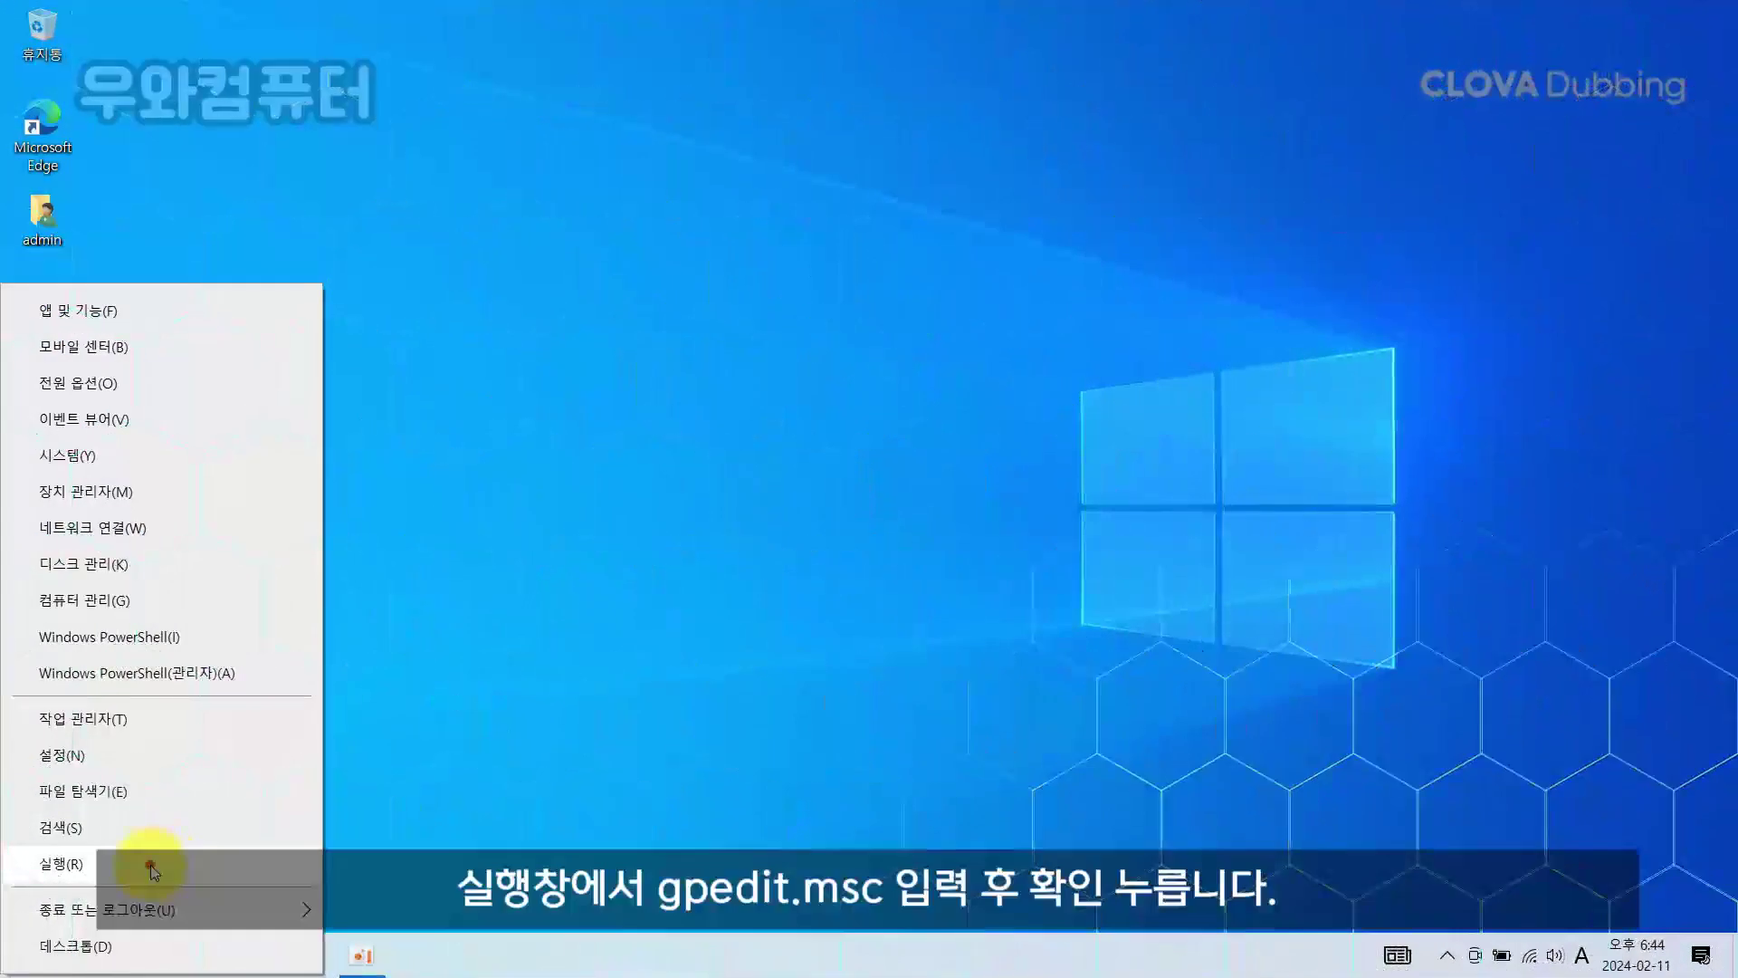
- Launch the Local Group Policy Editor after the restart by running gpedit.msc
{"action": "left_click", "coordinate": [150, 865]}
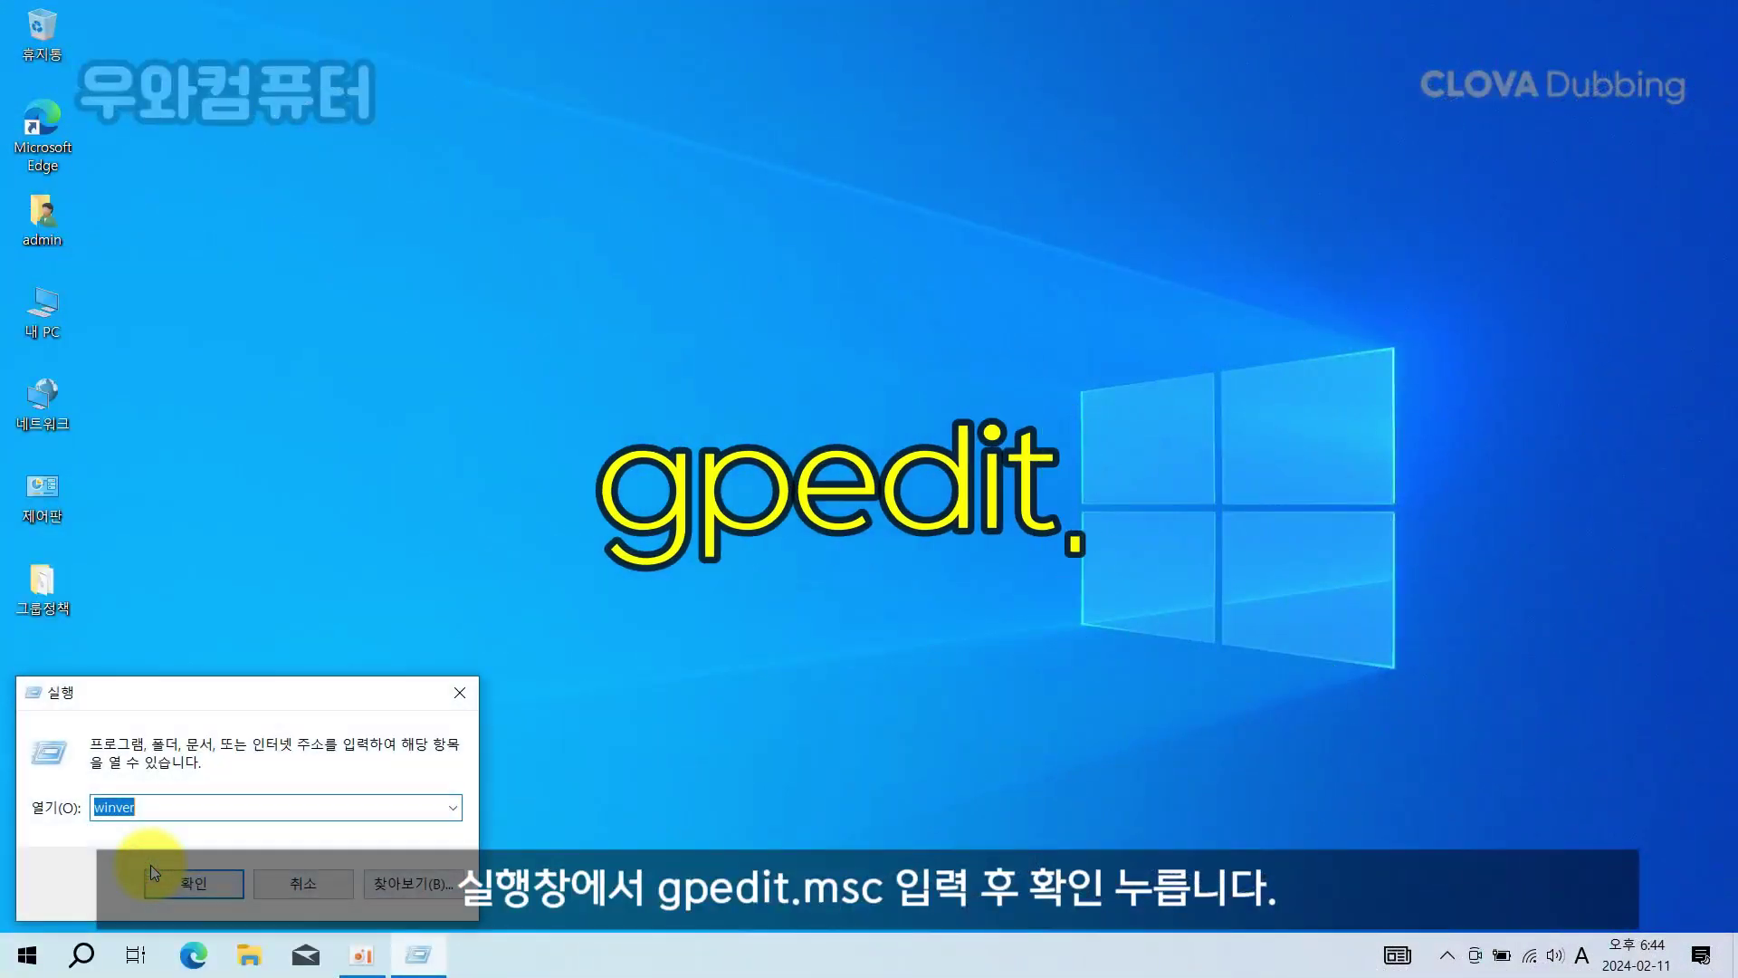
{"action": "type", "text": "gpedit"}
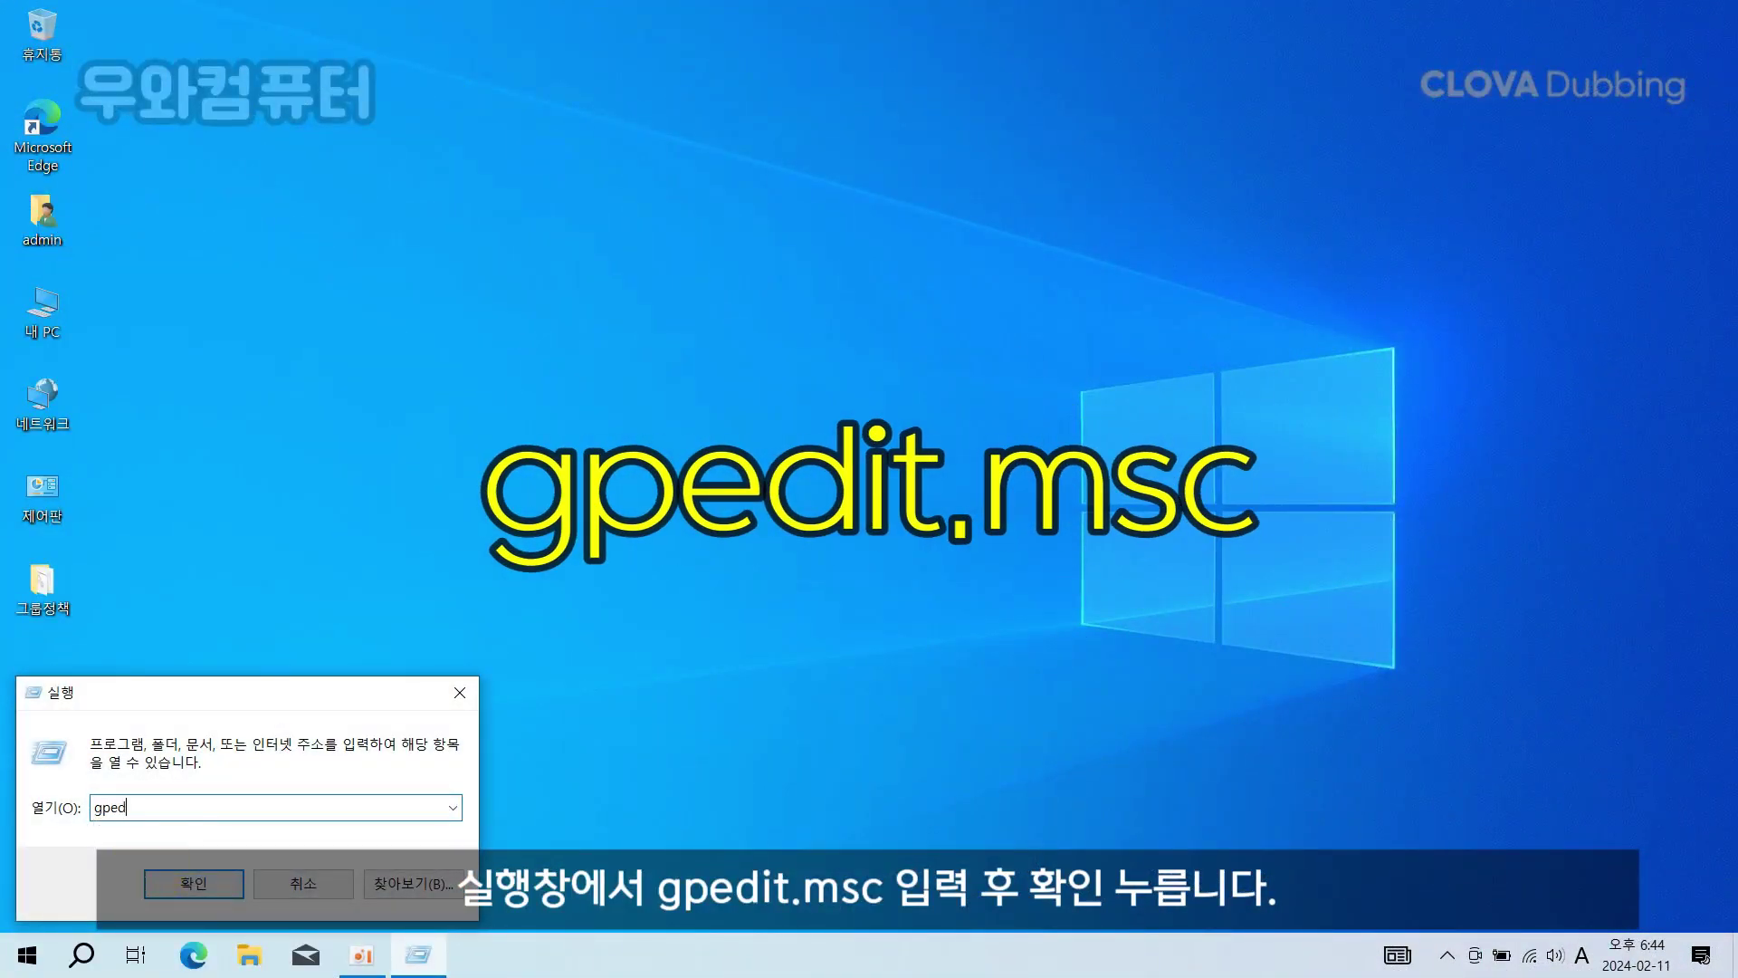
{"action": "type", "text": ".msc"}
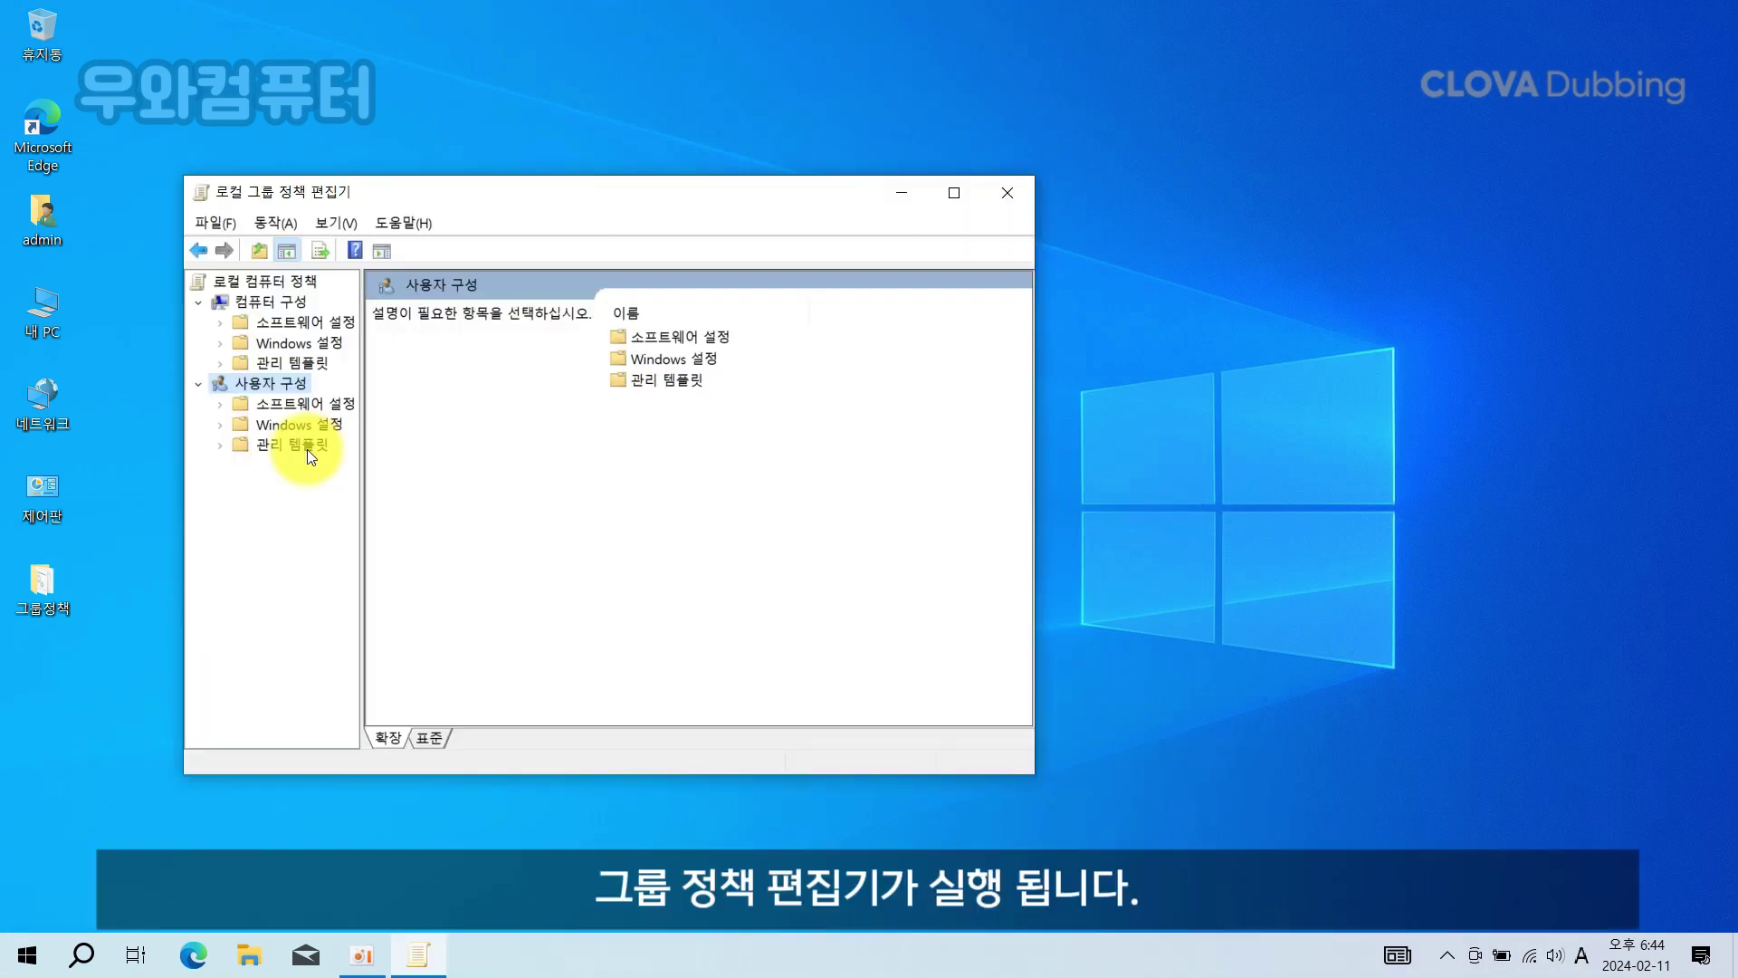
- Enlarge the policy editor window and its tree area, and display the settings under 사용자 구성 > 관리 템플릿 > 시스템
{"action": "double_click", "coordinate": [307, 448]}
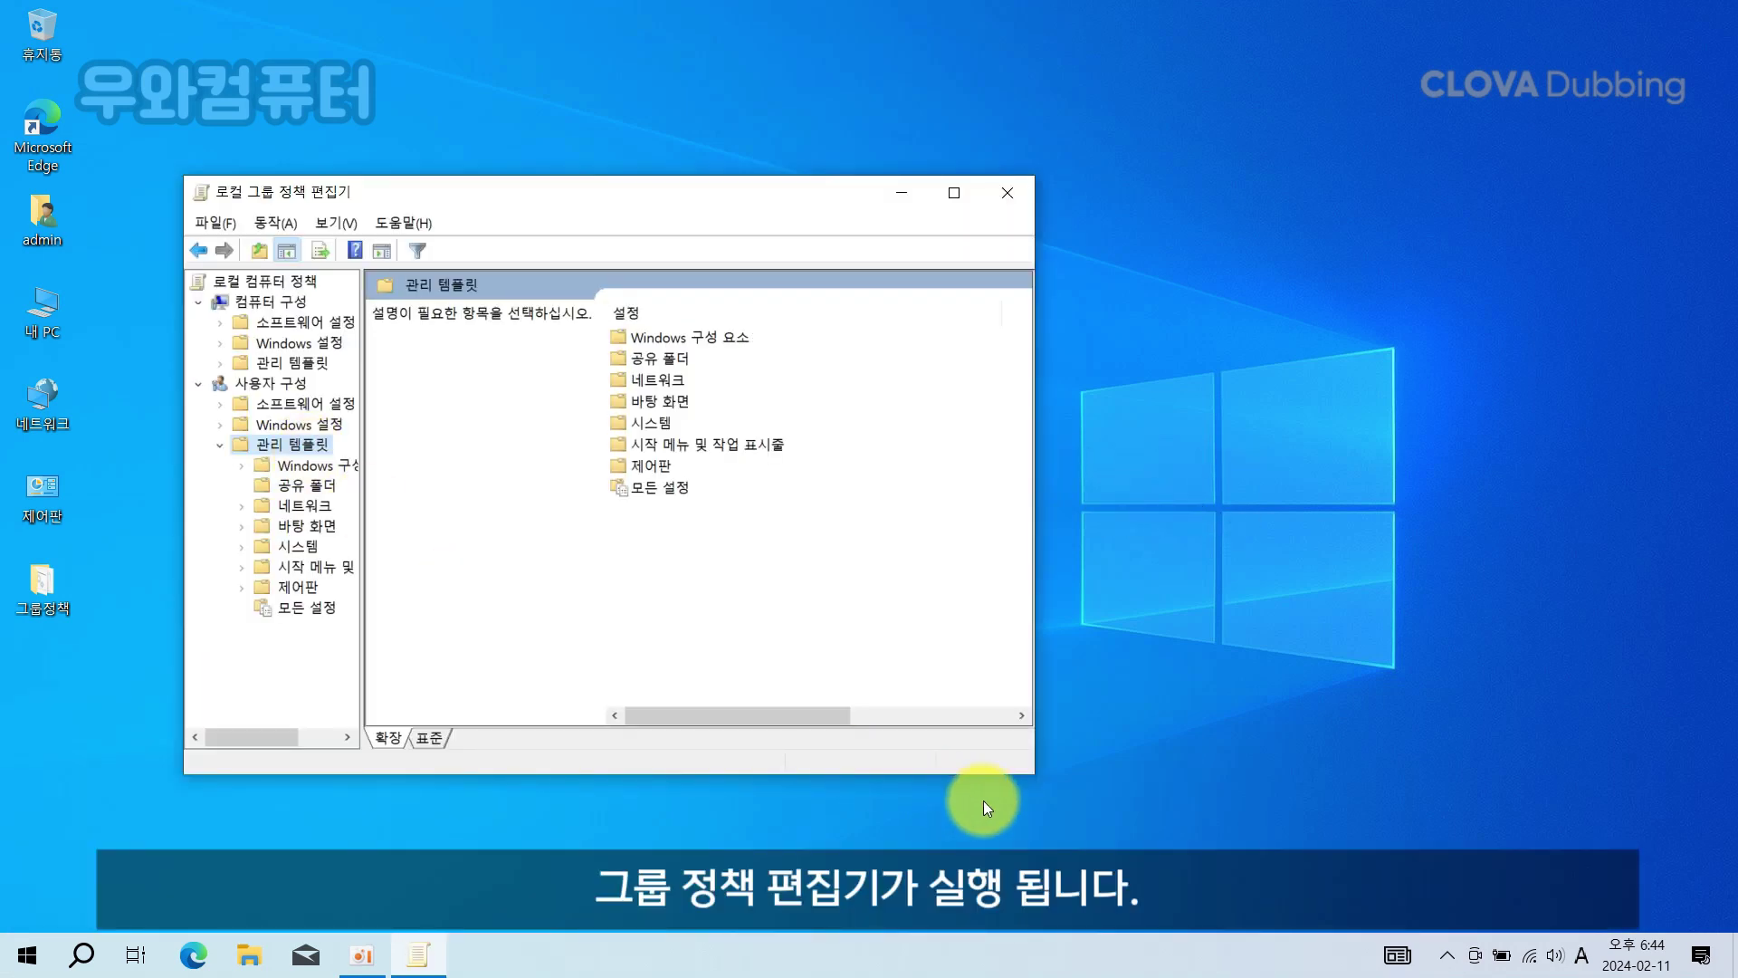
{"action": "left_click_drag", "start_coordinate": [1036, 776], "coordinate": [1492, 911]}
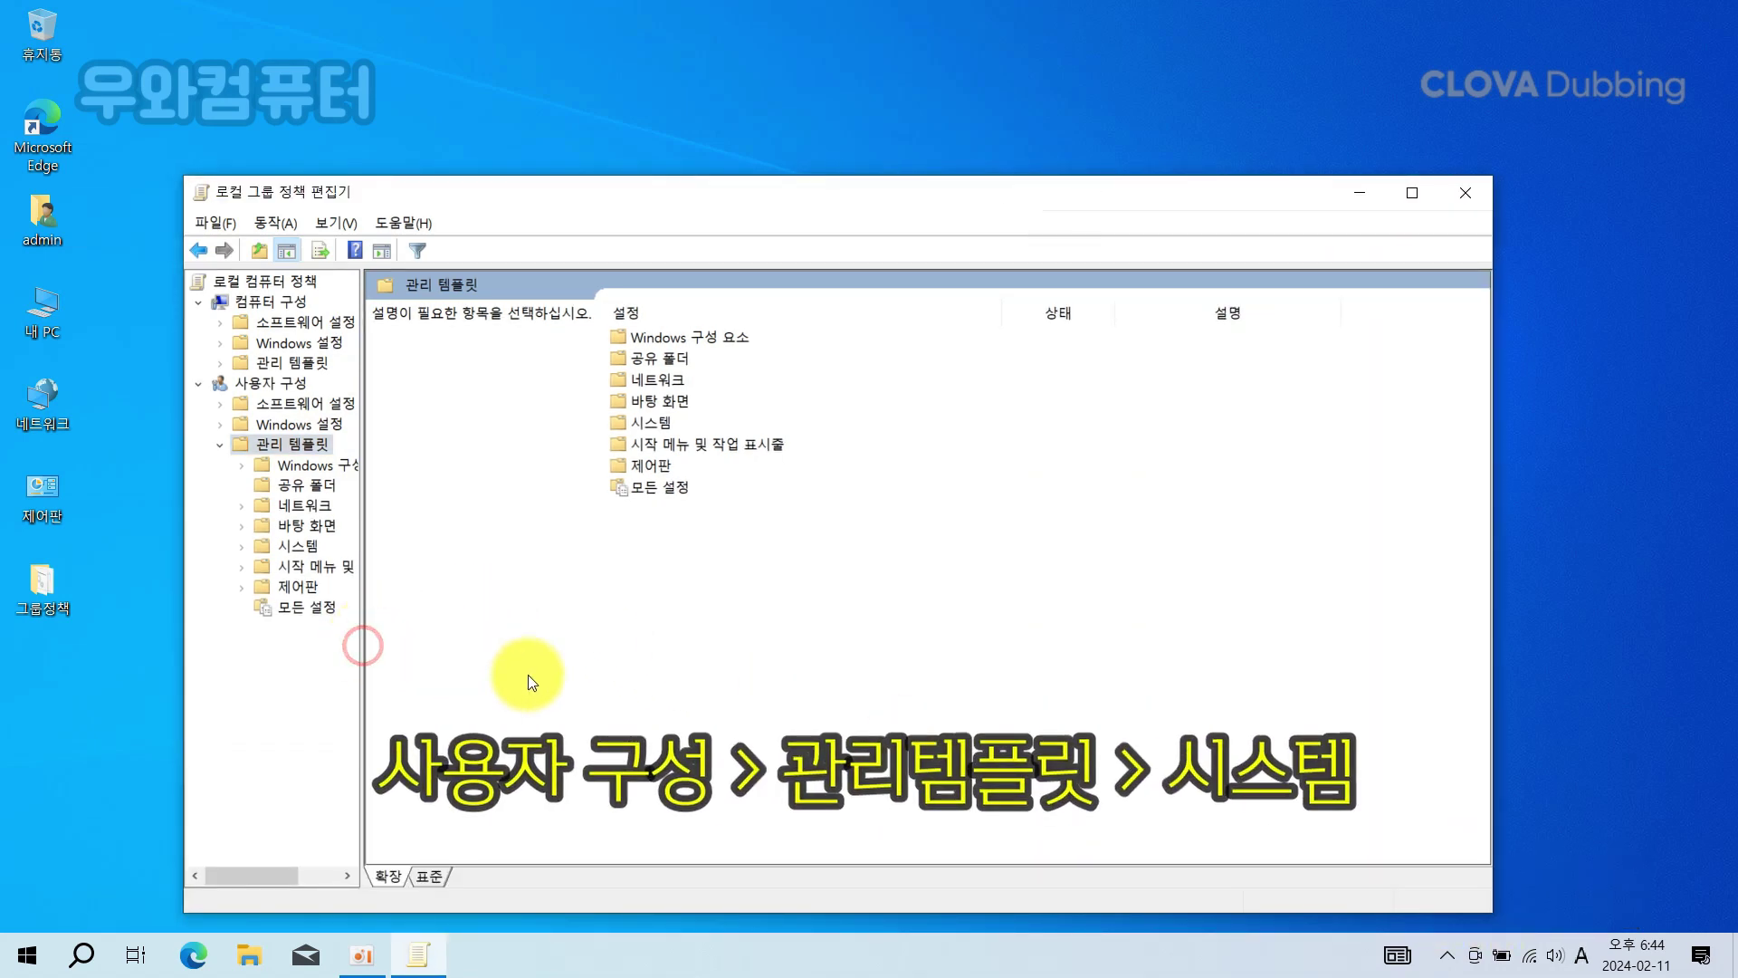
{"action": "left_click_drag", "start_coordinate": [361, 651], "coordinate": [497, 653]}
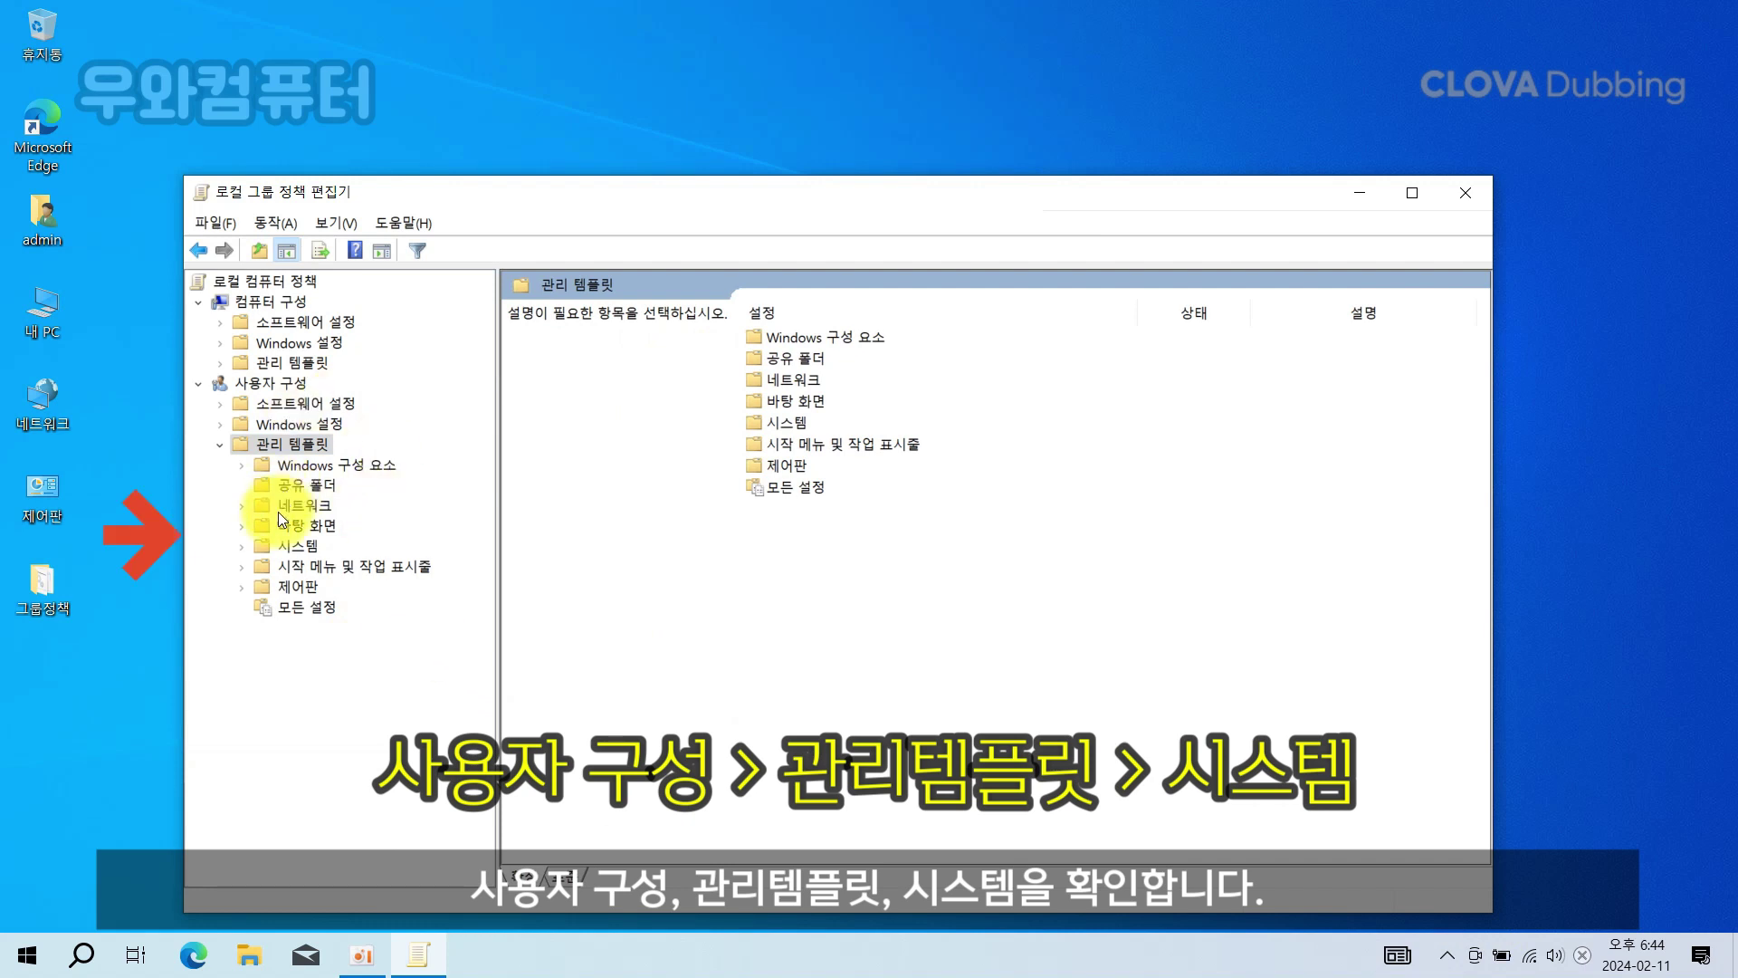
{"action": "left_click", "coordinate": [287, 546]}
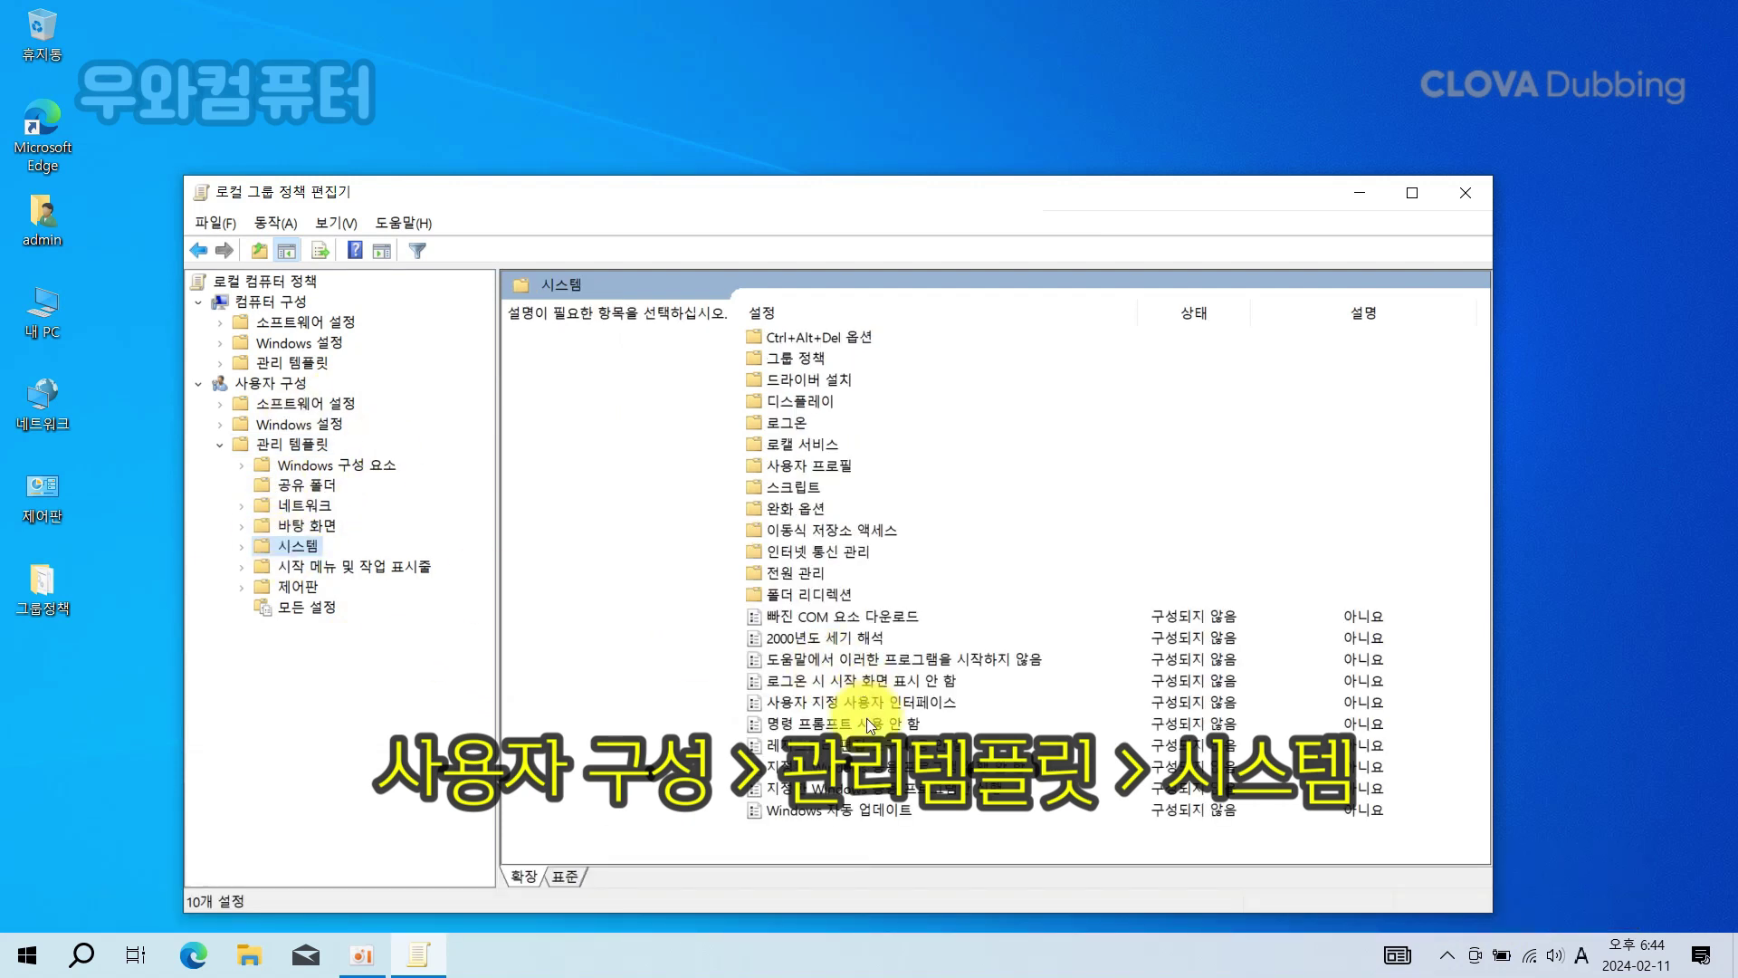
- Open the policy 레지스트리 편집 도구 사용 안 함, set it to 사용 and apply the change
{"action": "left_click", "coordinate": [863, 744]}
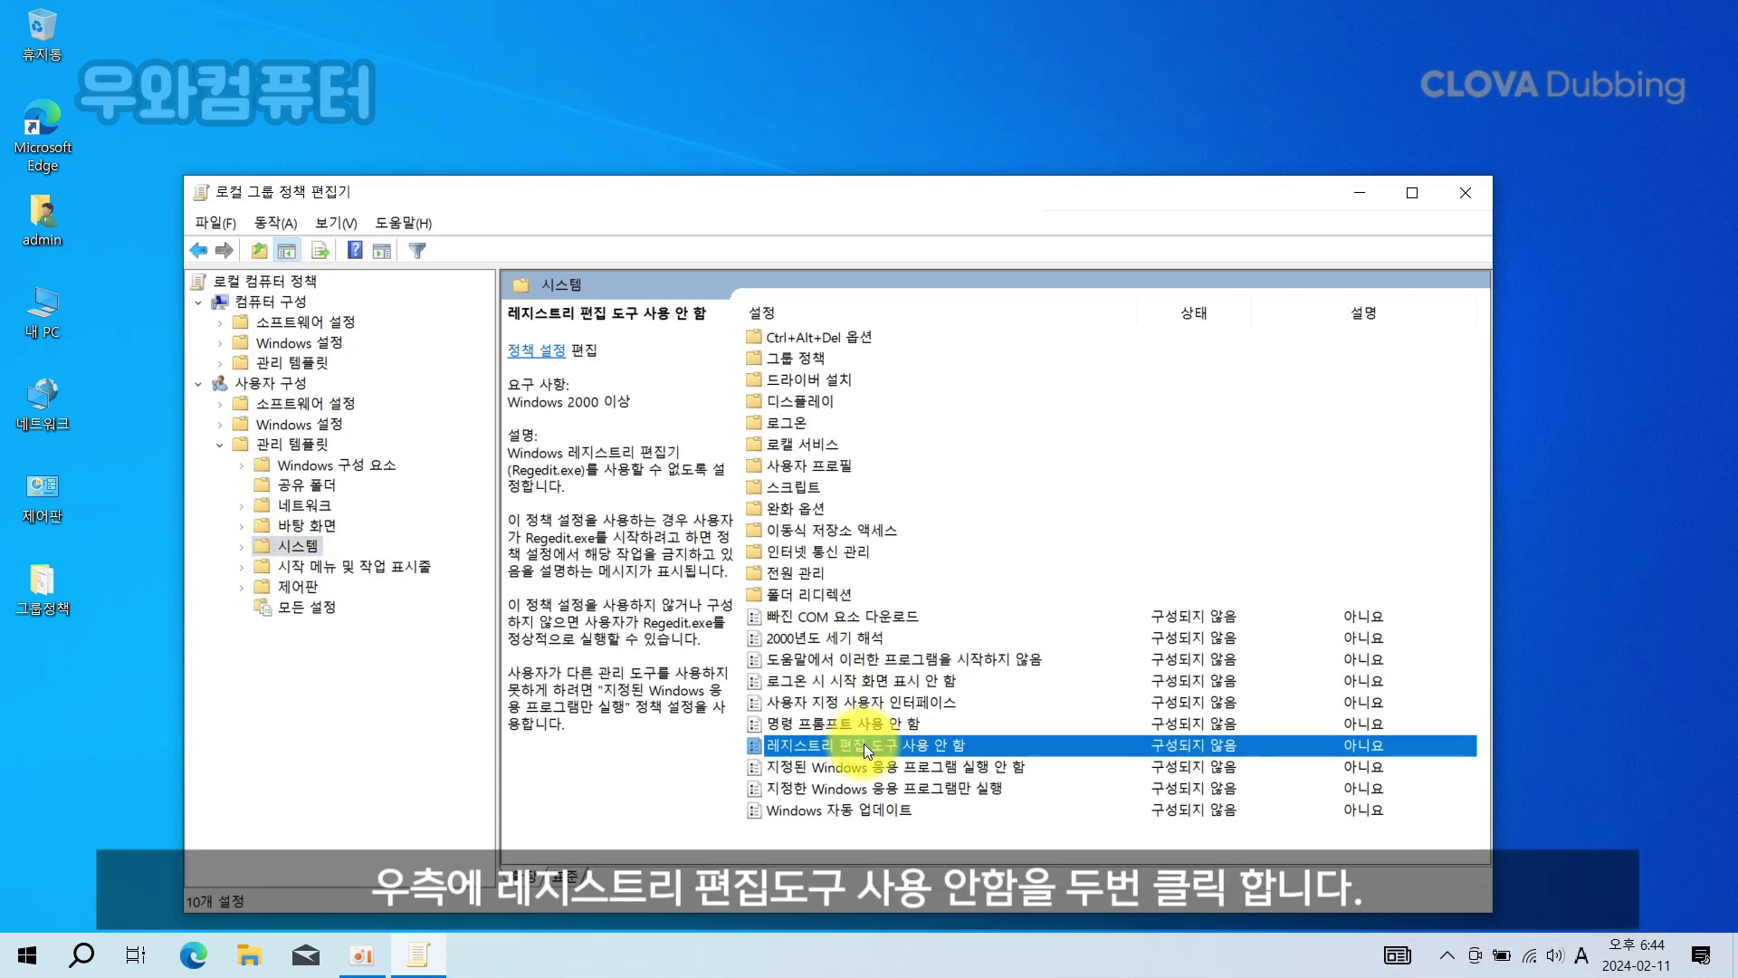
{"action": "double_click", "coordinate": [1108, 749]}
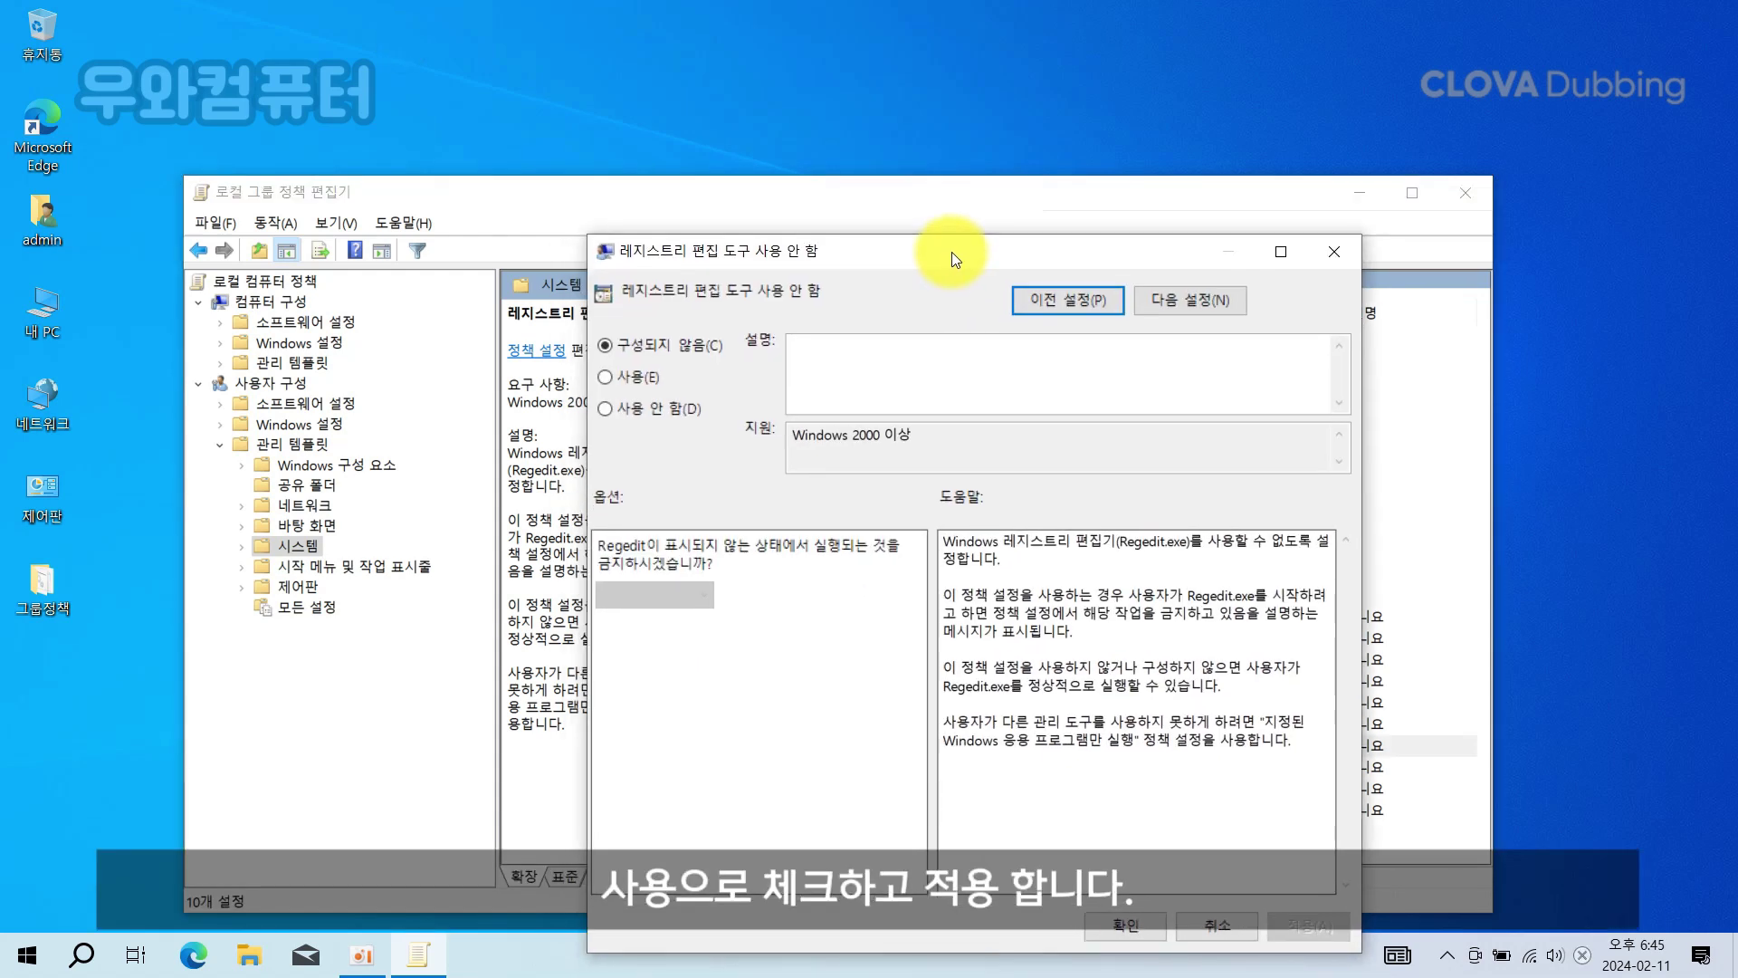
{"action": "left_click_drag", "start_coordinate": [942, 254], "coordinate": [901, 221]}
{"action": "left_click", "coordinate": [606, 346]}
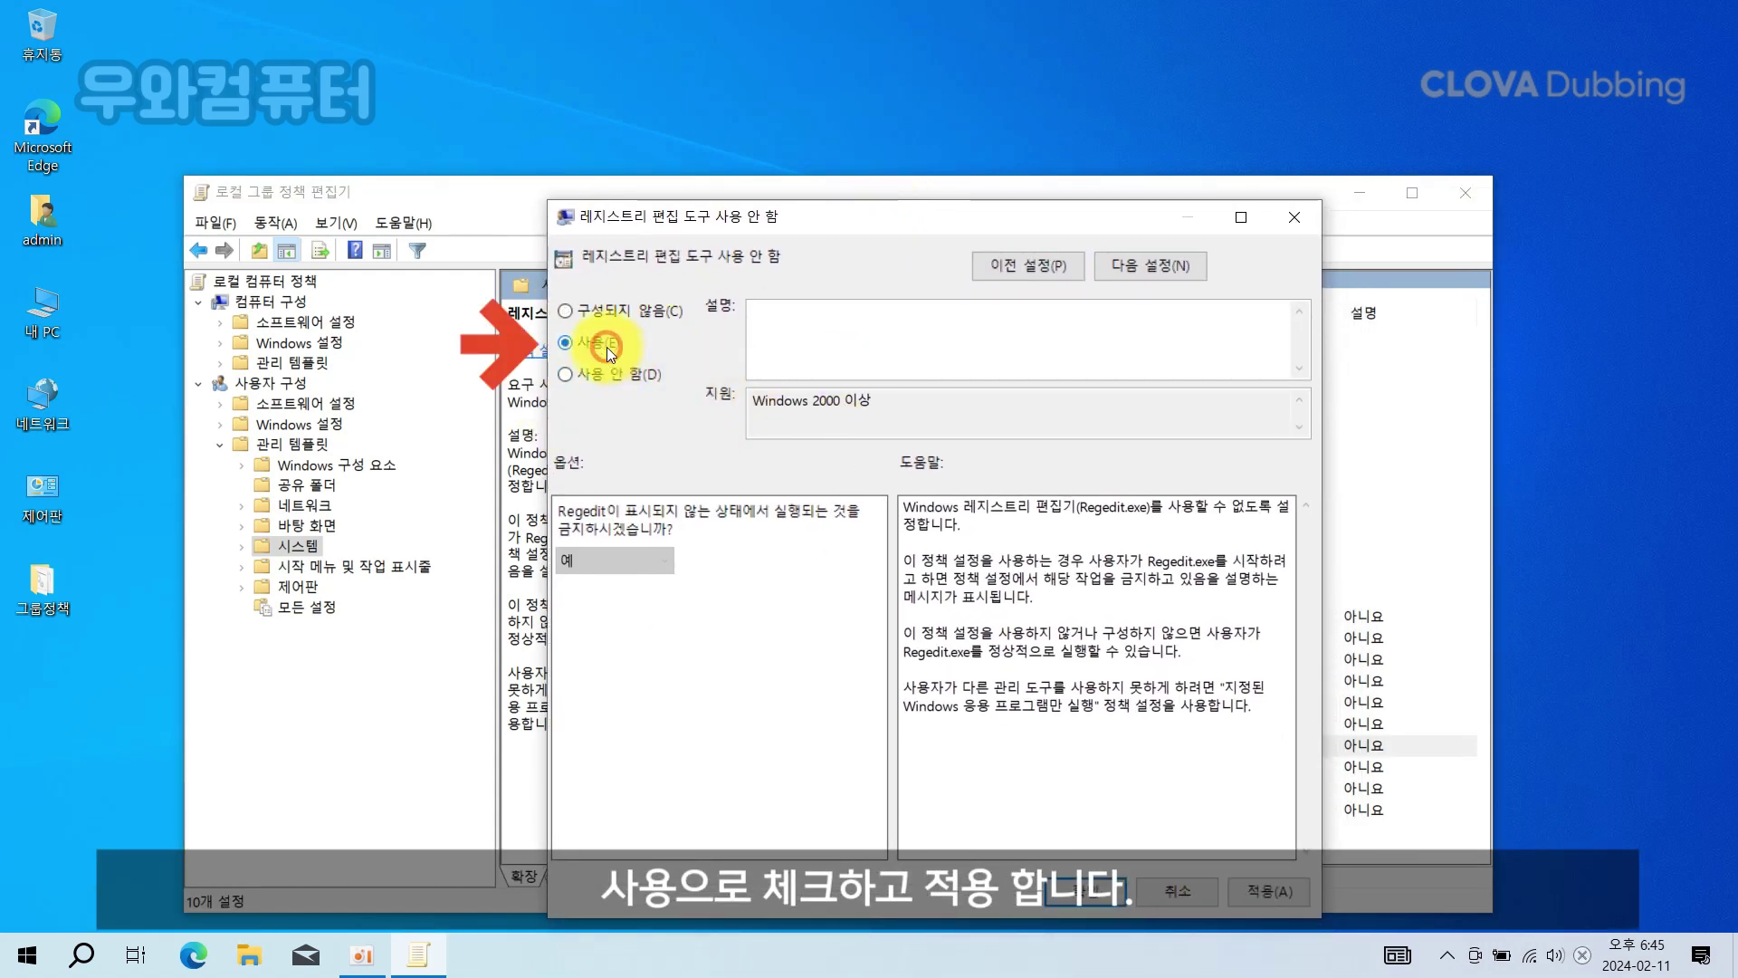
{"action": "left_click", "coordinate": [1267, 894]}
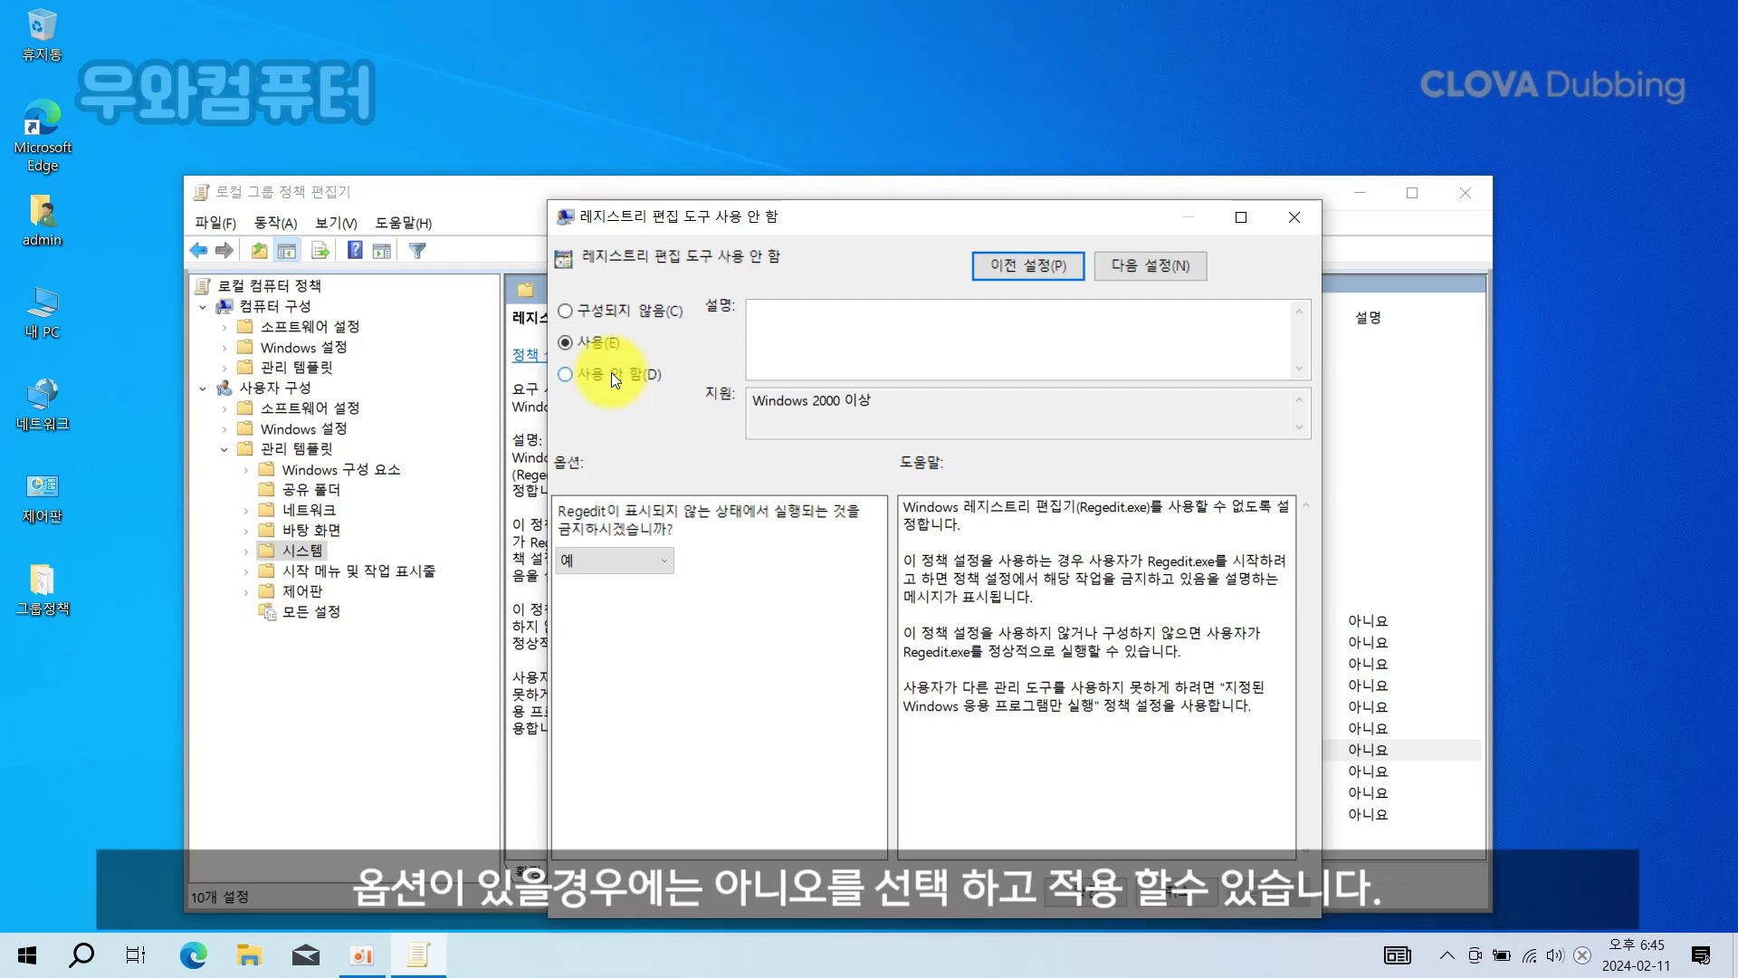
- Set the policy's option for blocking Regedit from running silently to 아니요 and apply it
{"action": "left_click", "coordinate": [630, 562]}
{"action": "left_click", "coordinate": [618, 595]}
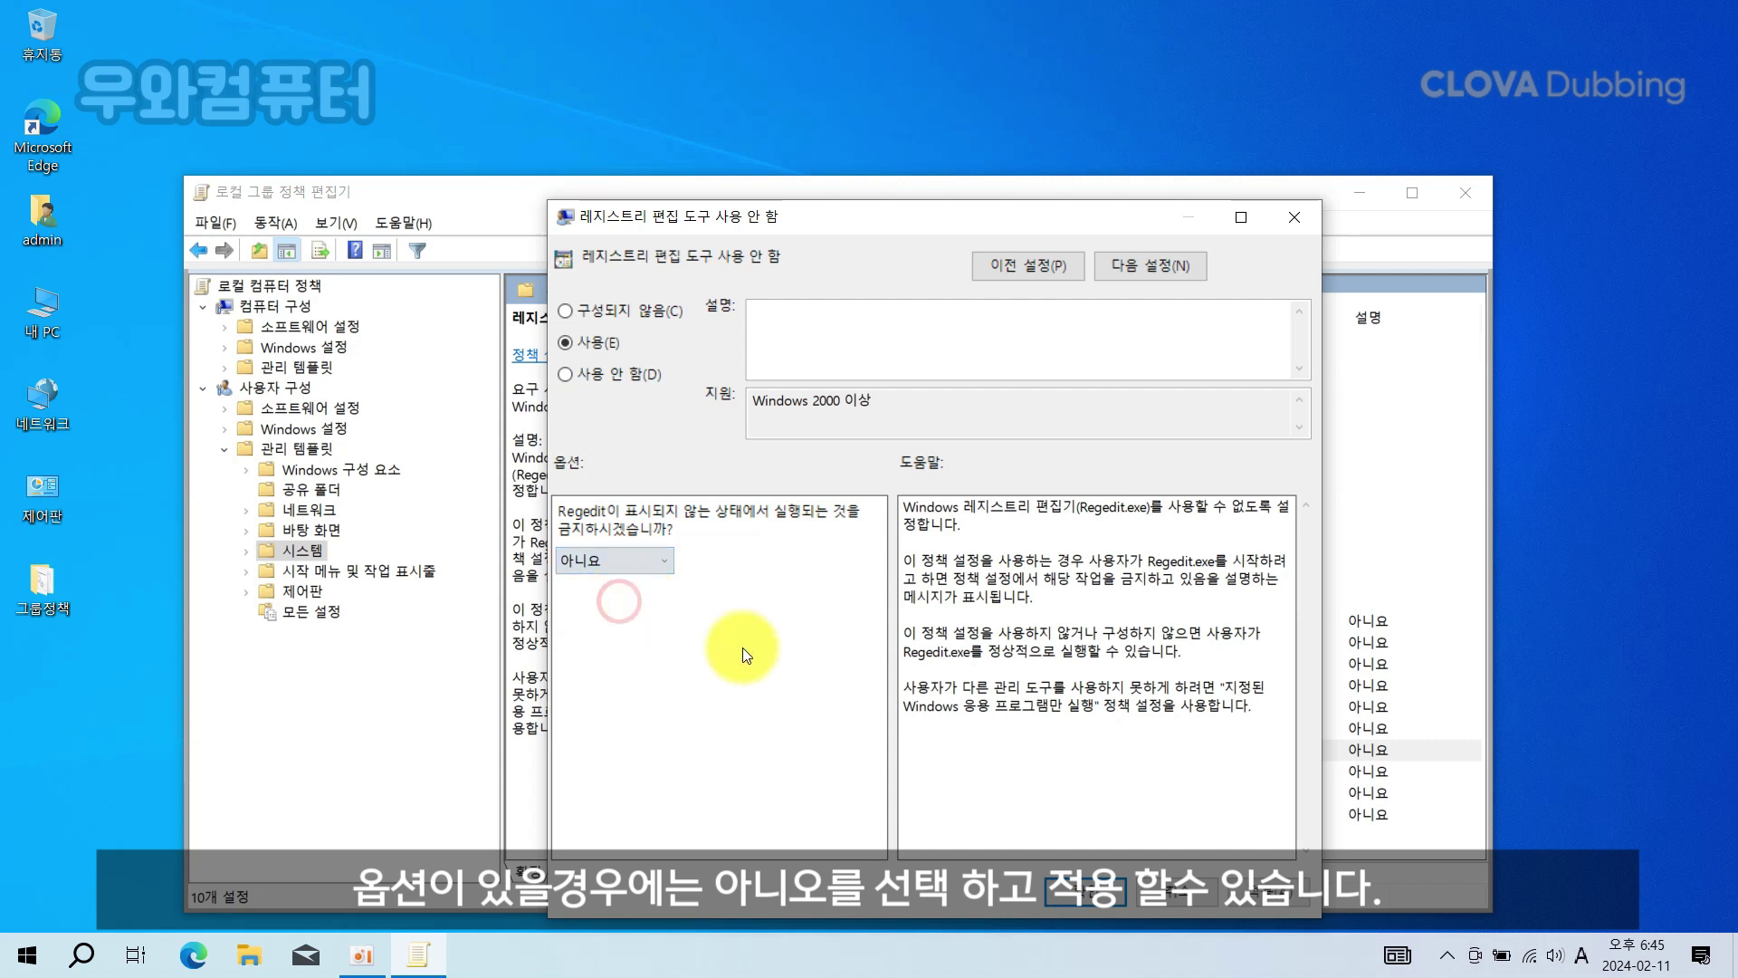
{"action": "left_click", "coordinate": [1265, 891]}
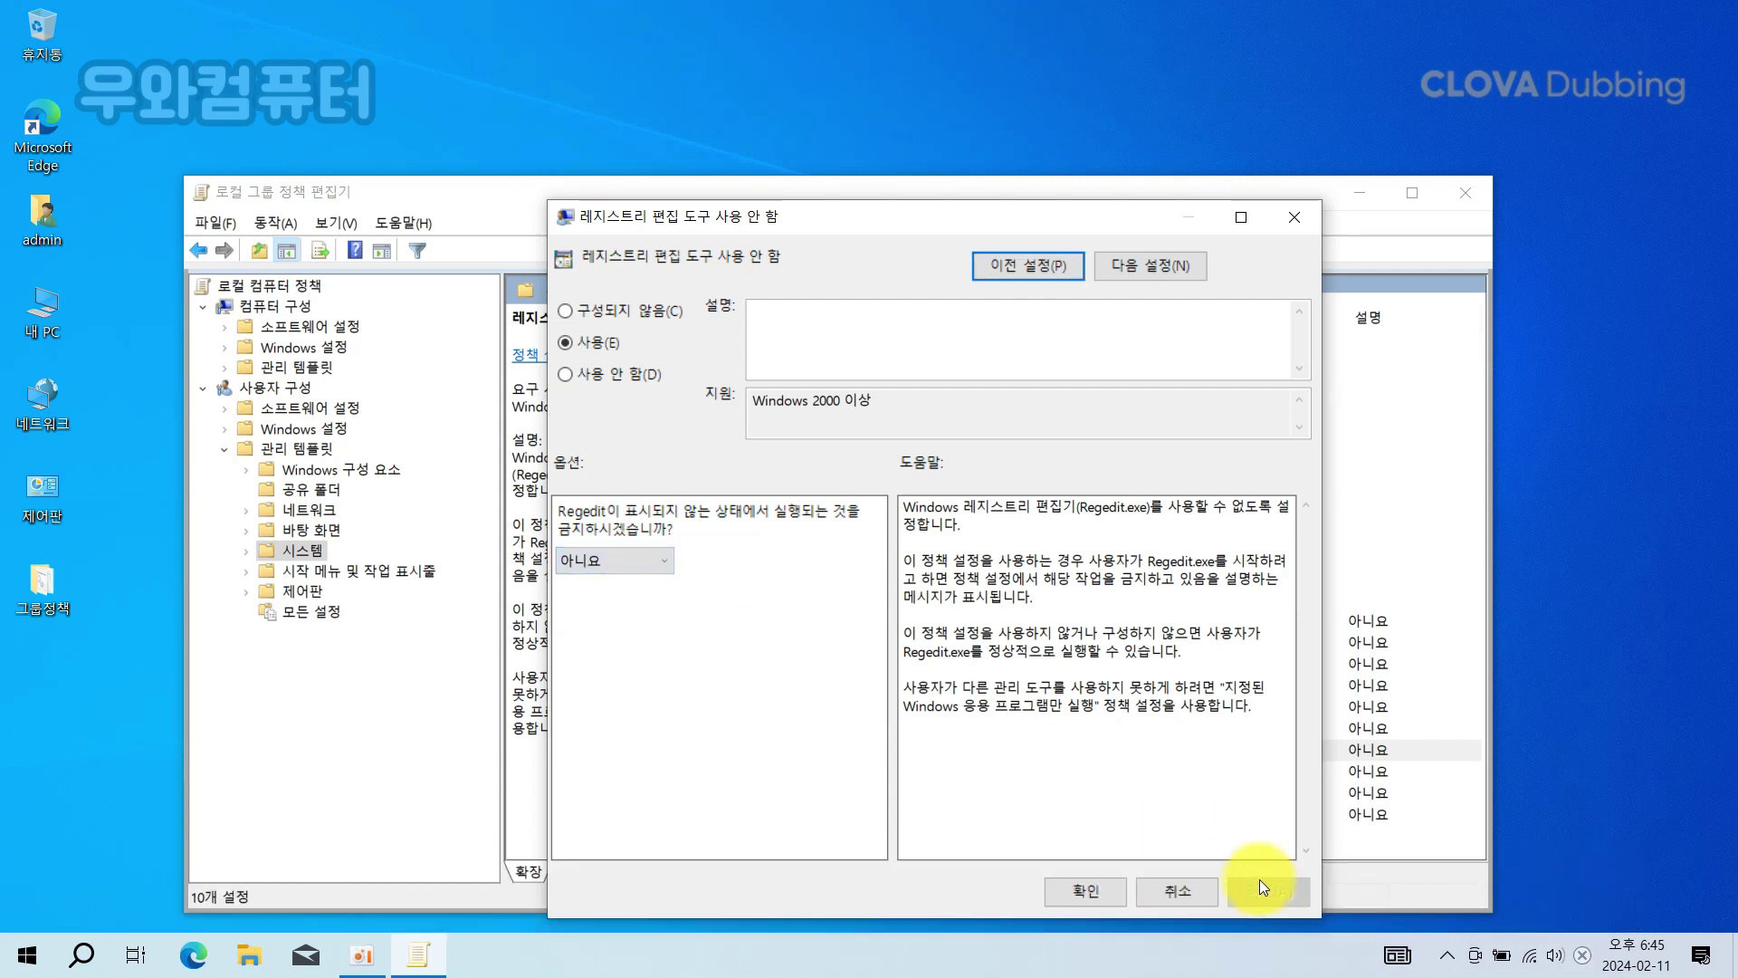
- Set the policy 레지스트리 편집 도구 사용 안 함 to 사용 안 함, apply it and close its settings
{"action": "left_click", "coordinate": [628, 373]}
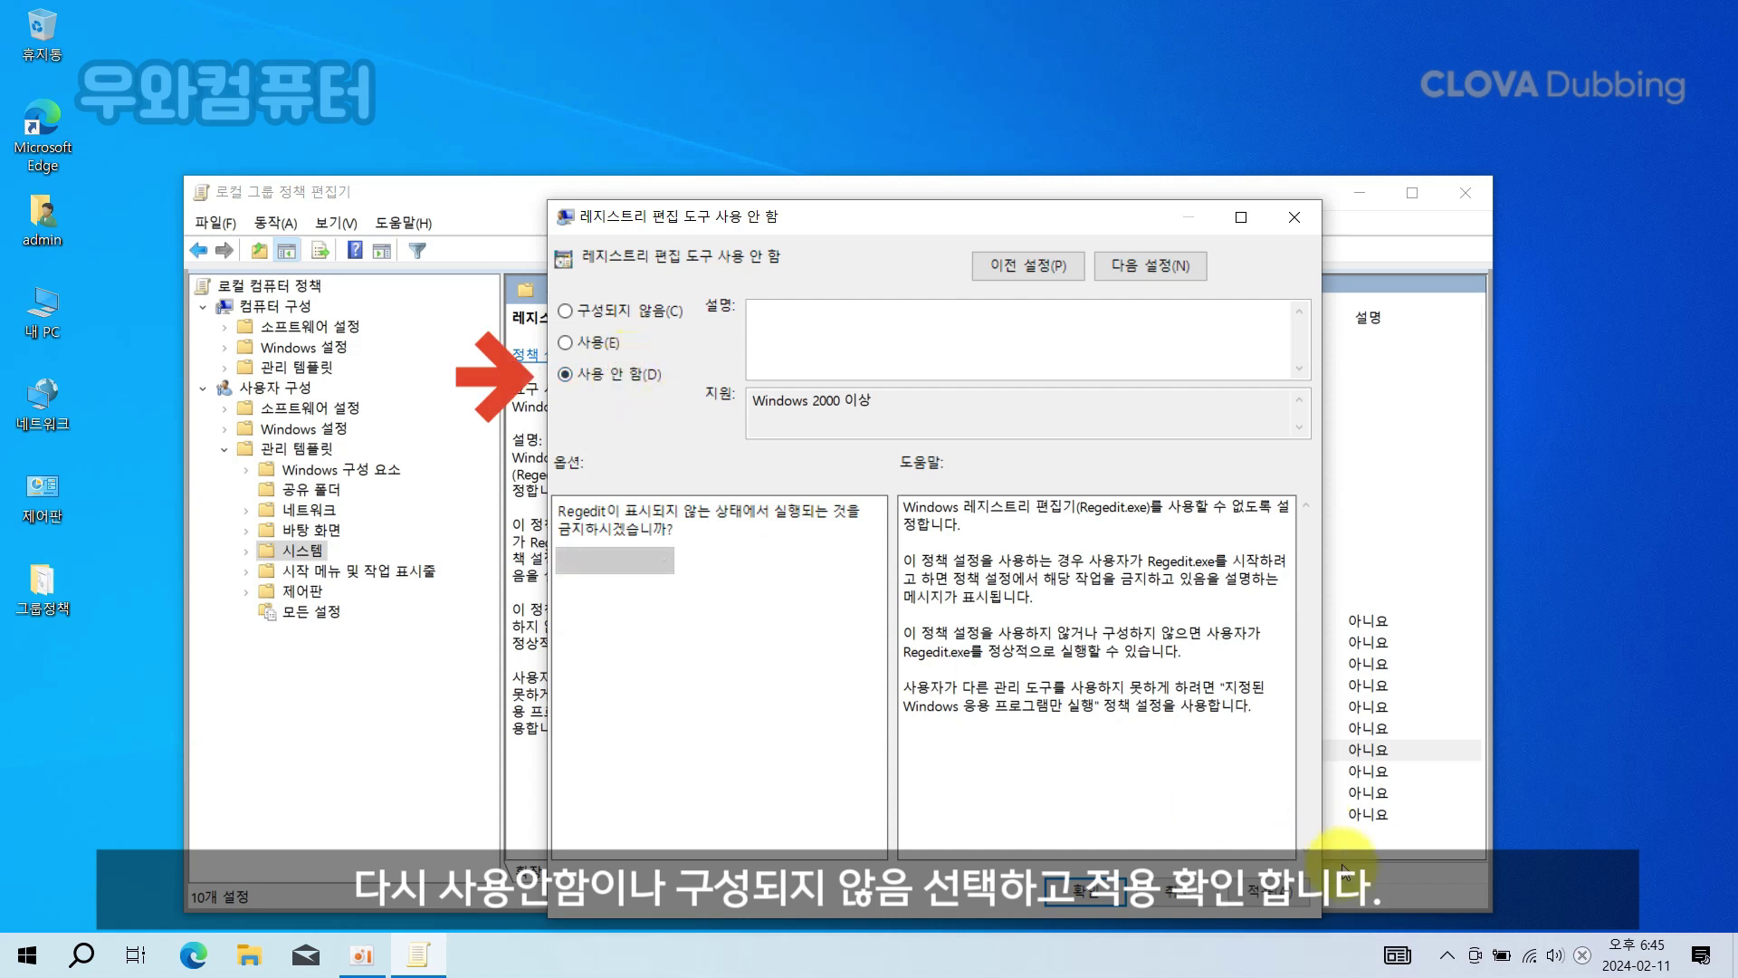
{"action": "left_click", "coordinate": [1258, 893]}
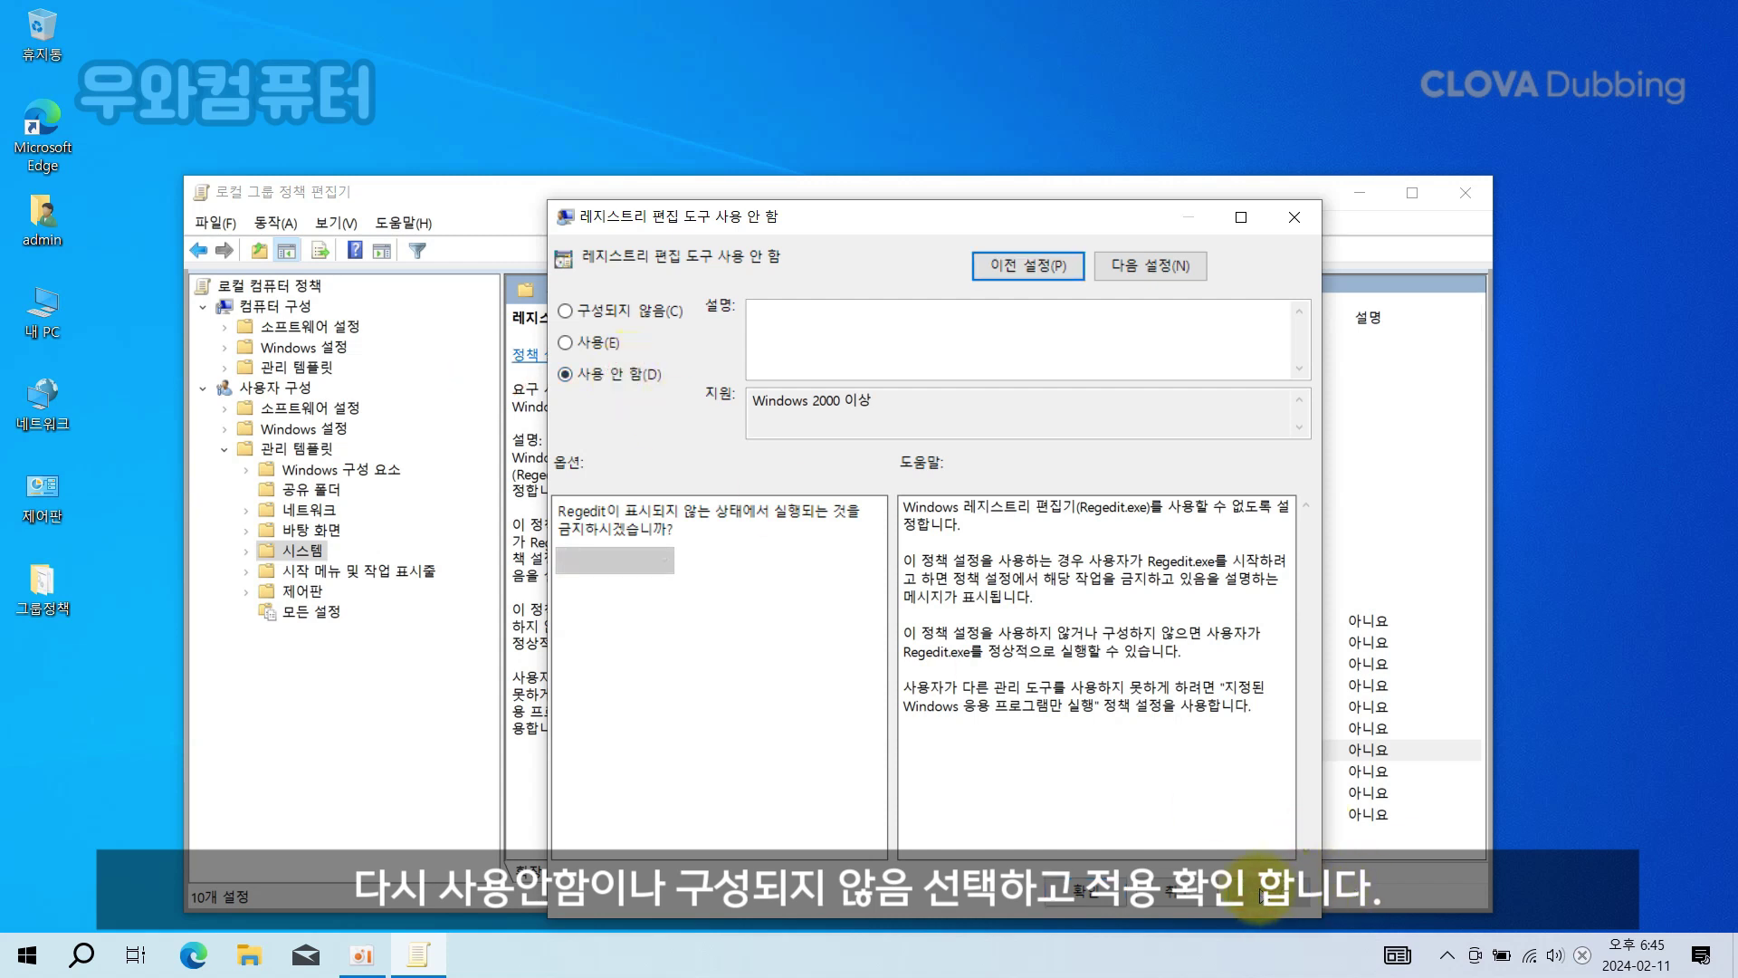
{"action": "left_click", "coordinate": [1085, 891]}
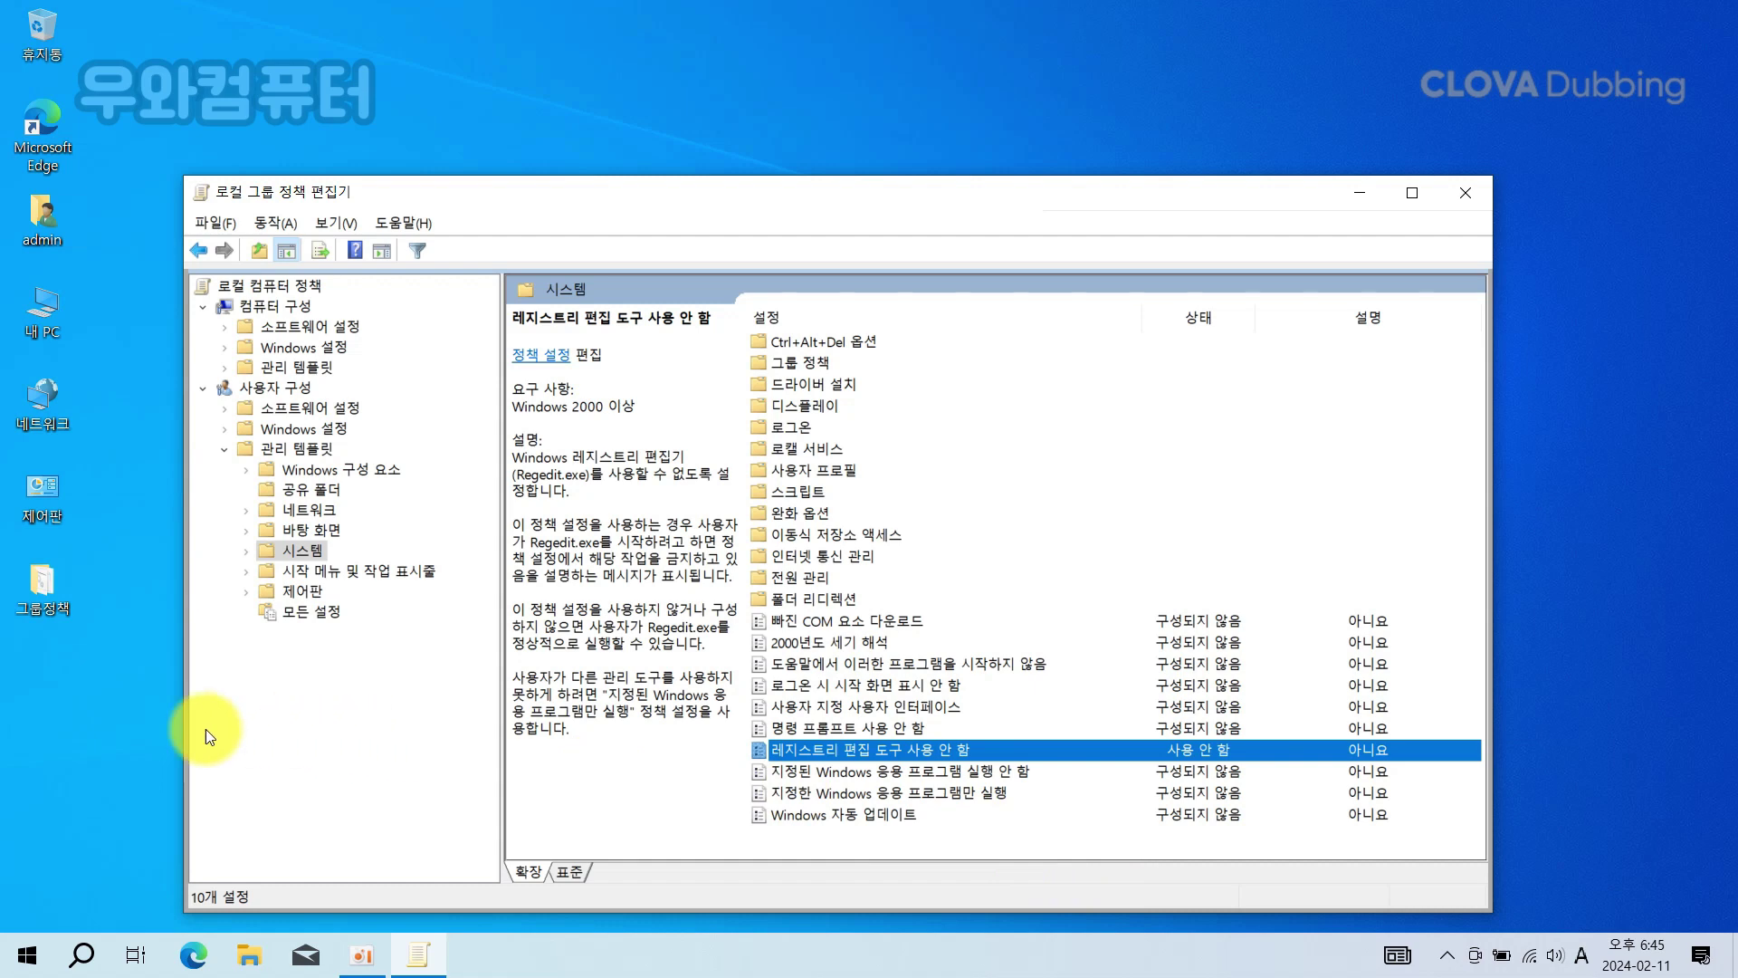
- Run the command regedit from the Windows Run dialog to launch the Registry Editor
{"action": "right_click", "coordinate": [27, 955]}
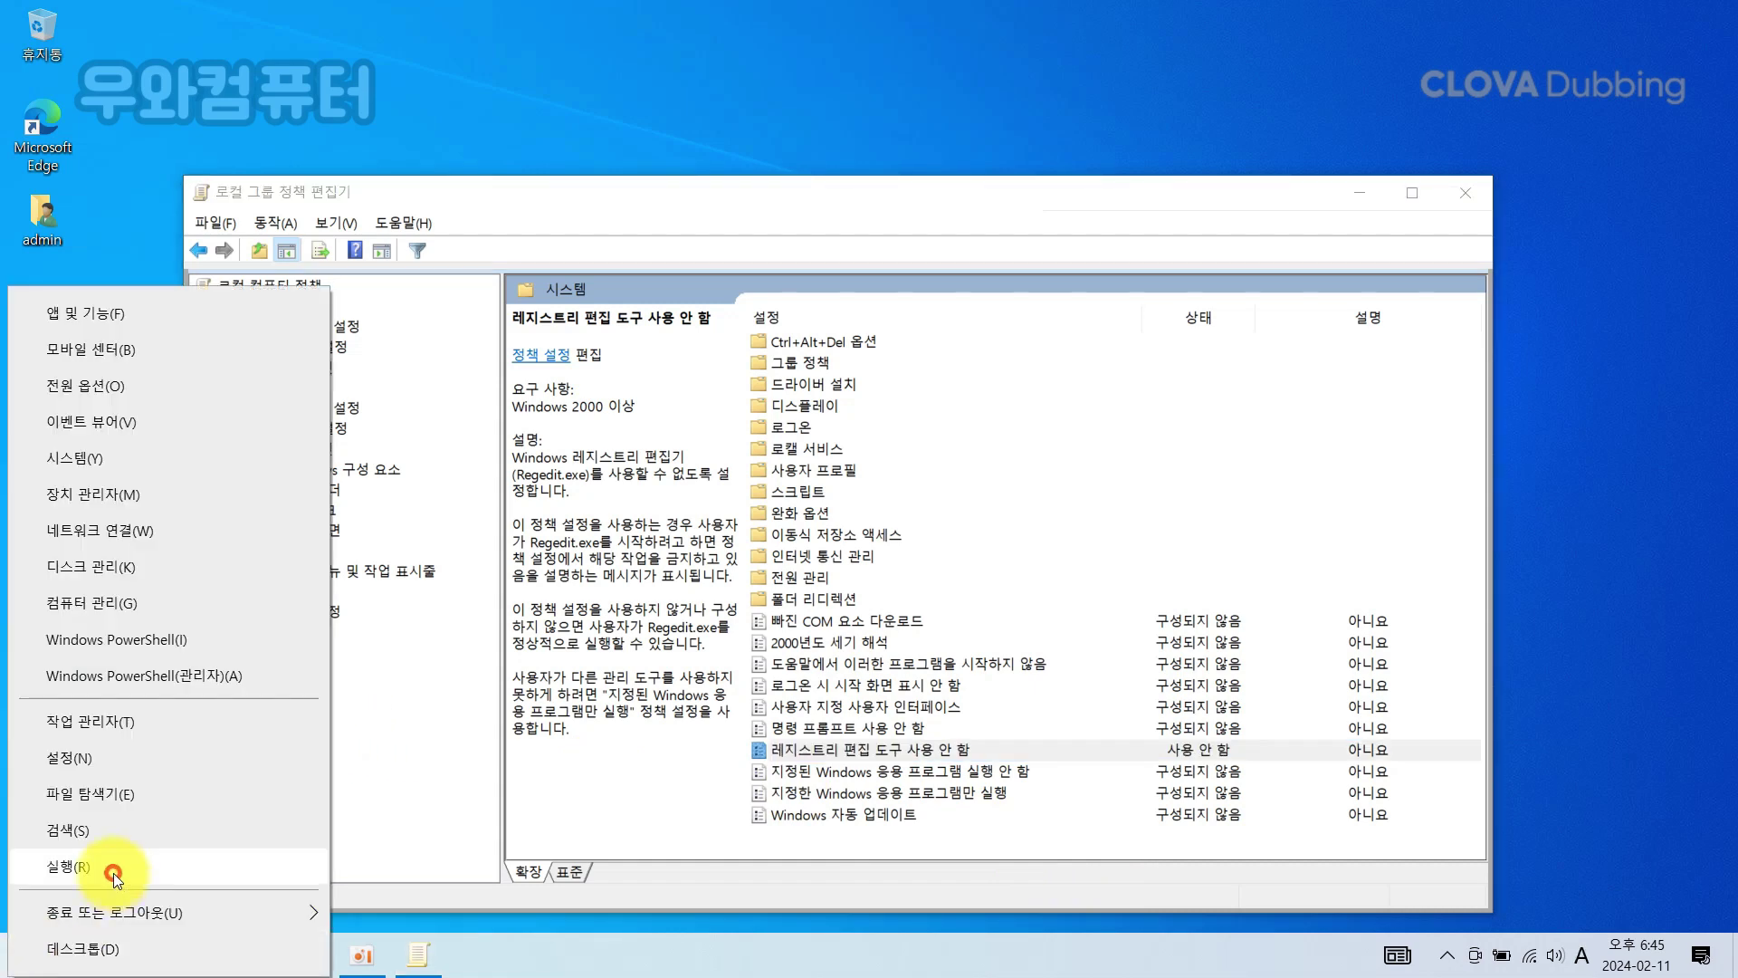
{"action": "left_click", "coordinate": [112, 873]}
{"action": "type", "text": "regedi"}
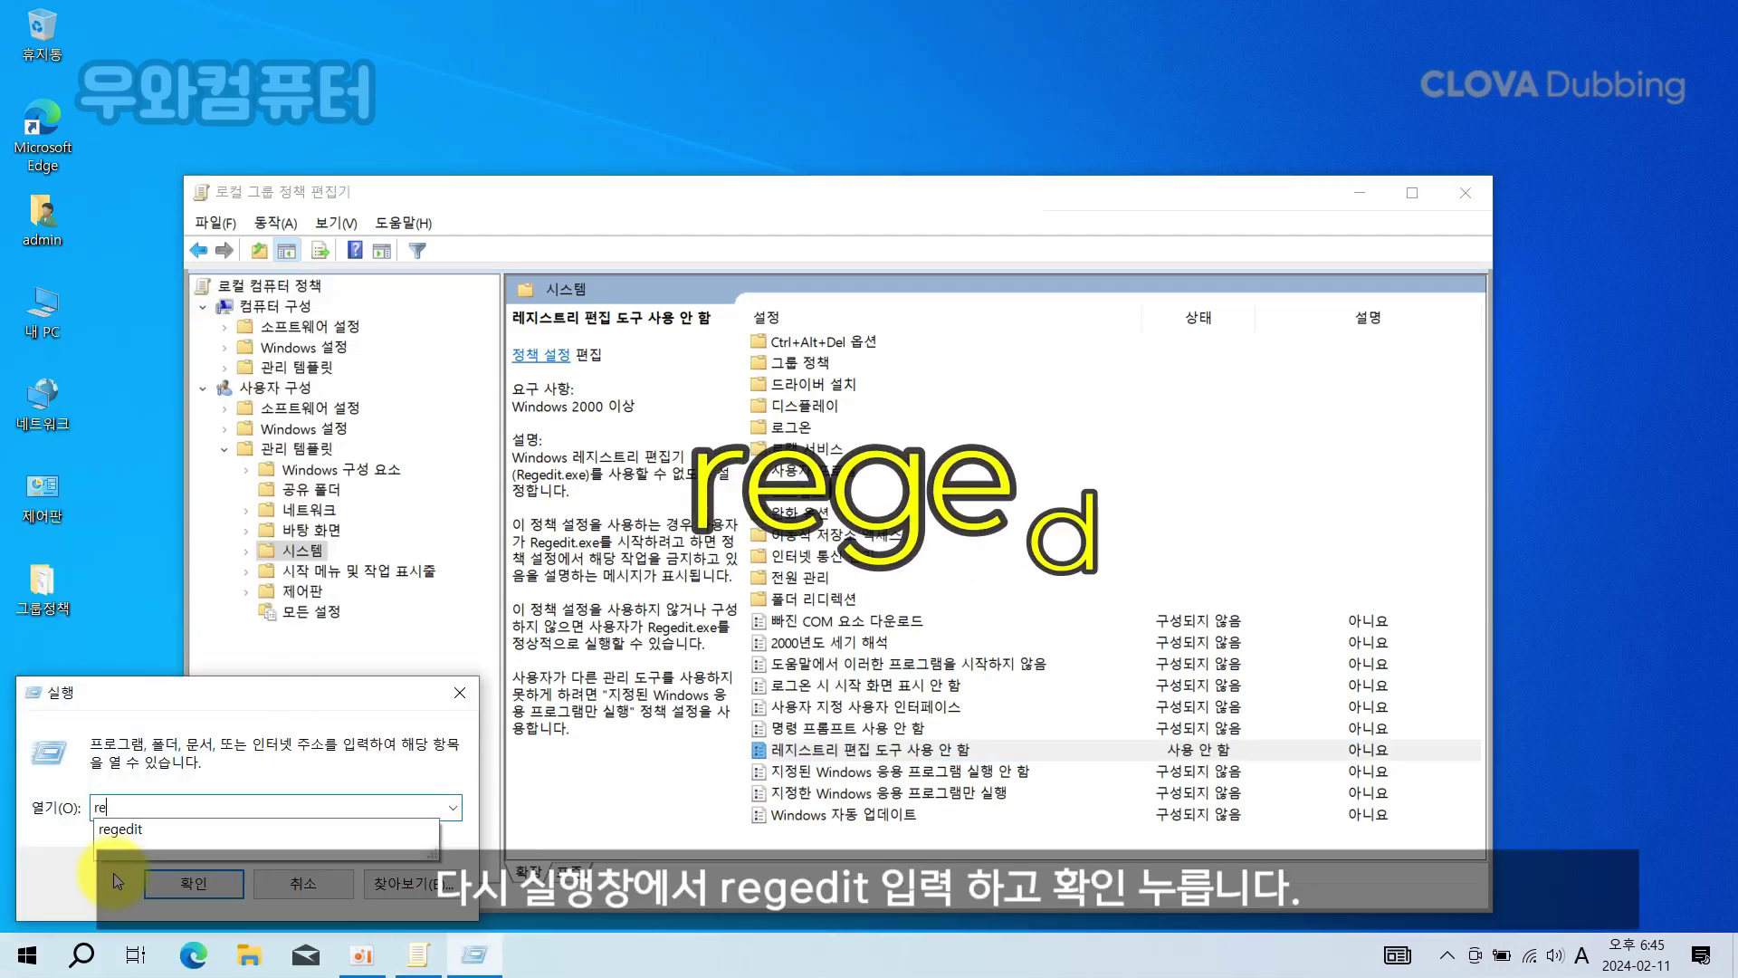
{"action": "type", "text": "t"}
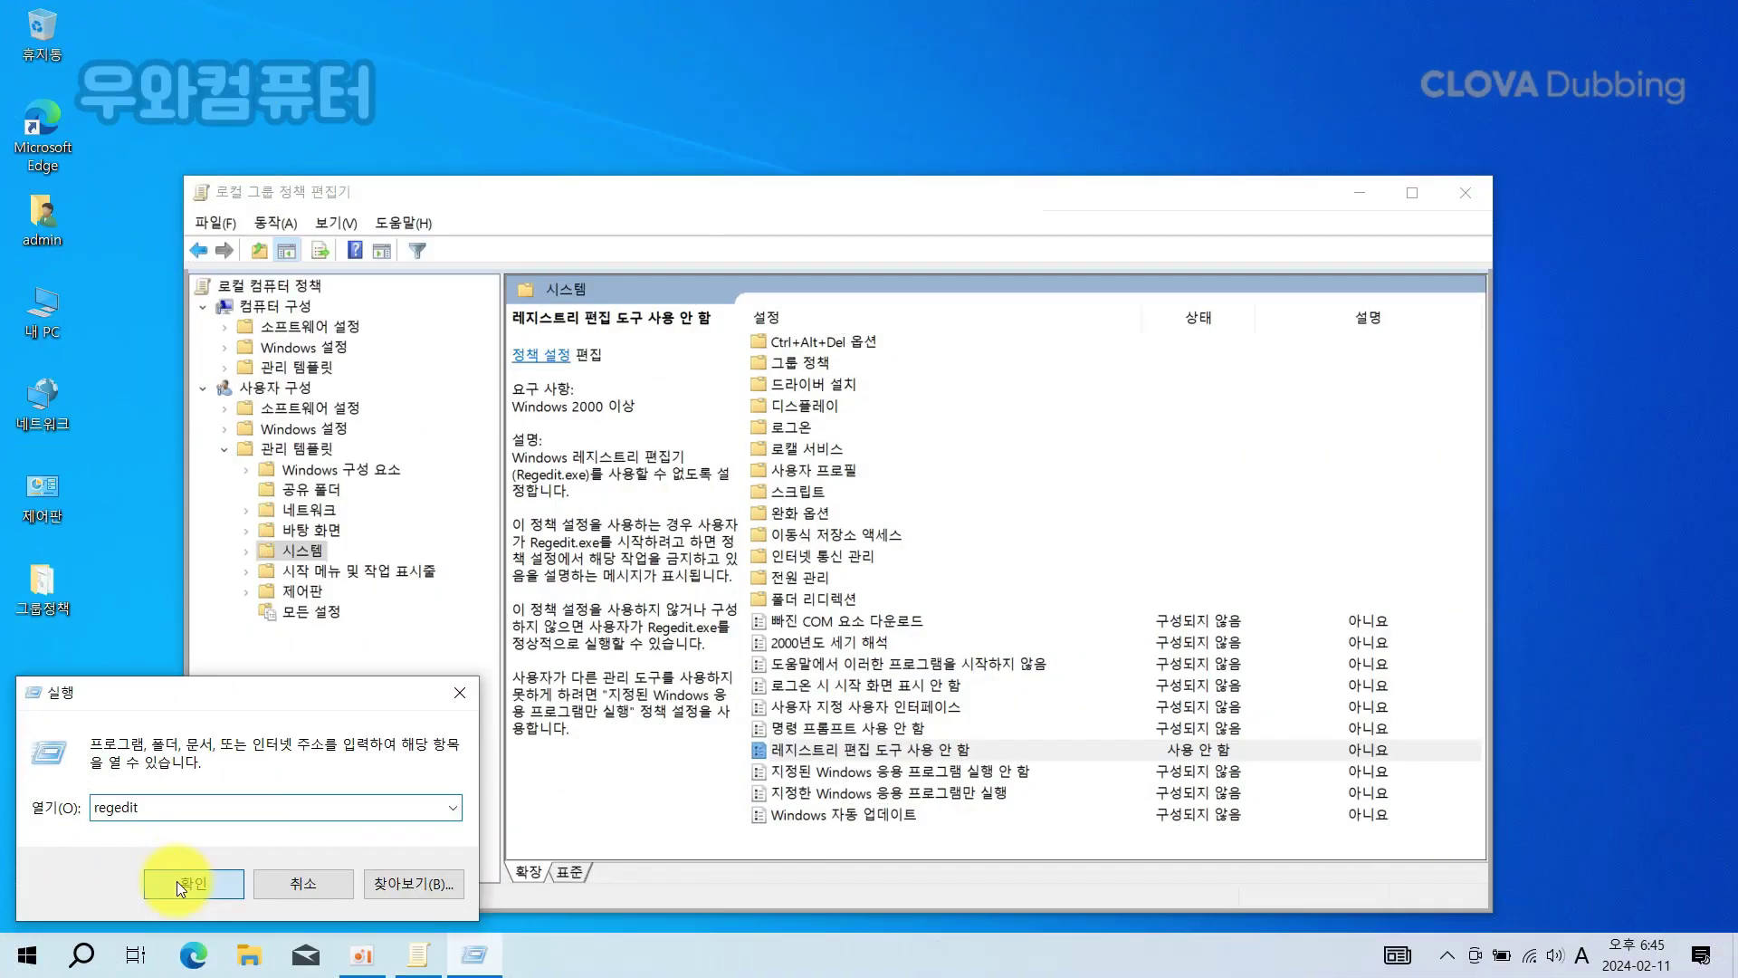
{"action": "left_click", "coordinate": [177, 882]}
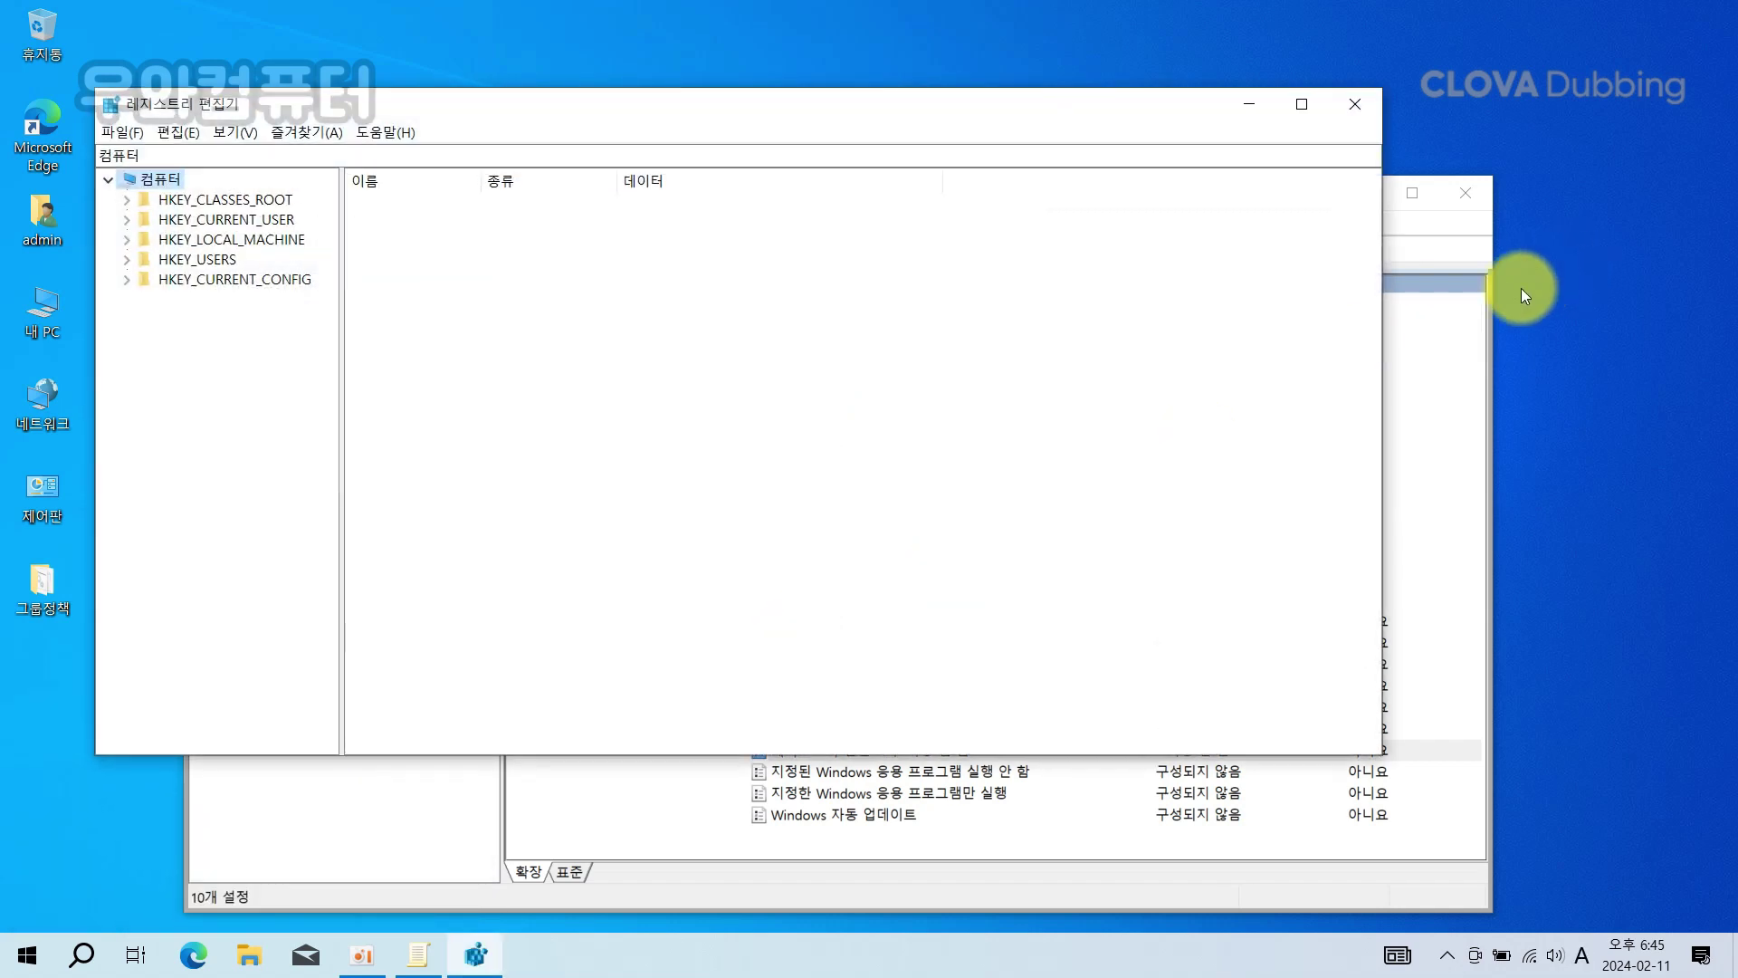
- Minimize the policy editor window, then shrink the Registry Editor window and move it to the middle of the desktop
{"action": "left_click", "coordinate": [1474, 341]}
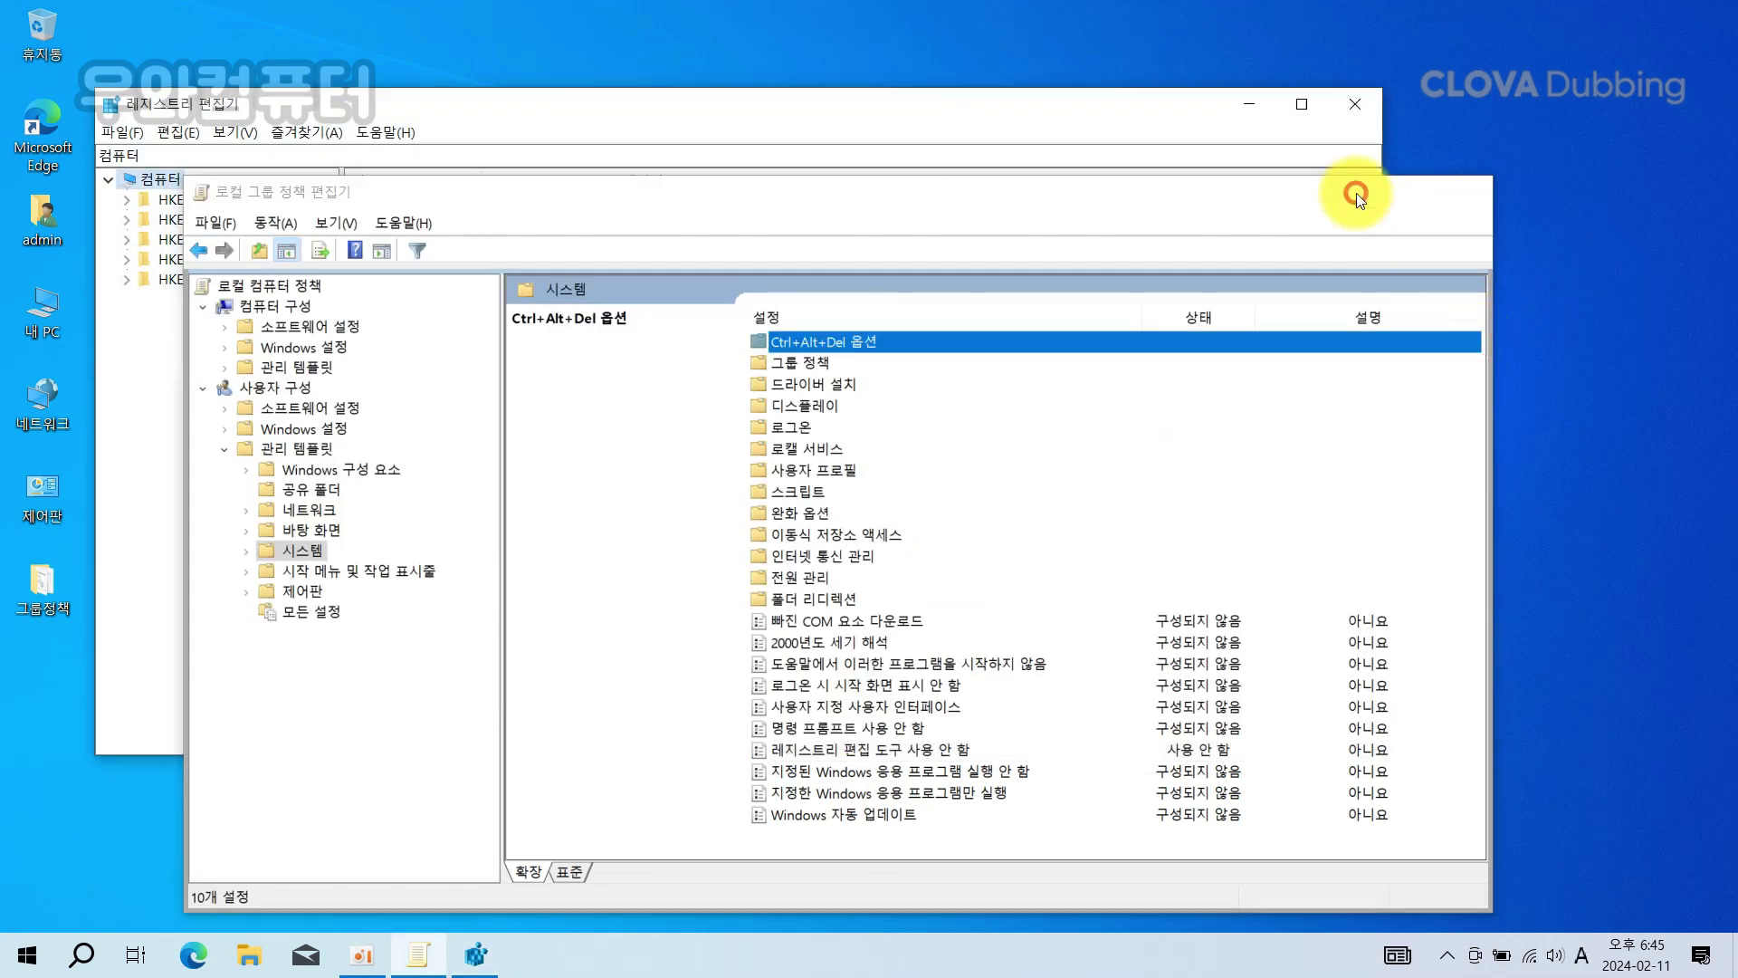
{"action": "left_click", "coordinate": [1356, 193]}
{"action": "left_click_drag", "start_coordinate": [1376, 753], "coordinate": [900, 490]}
{"action": "left_click_drag", "start_coordinate": [601, 108], "coordinate": [942, 421]}
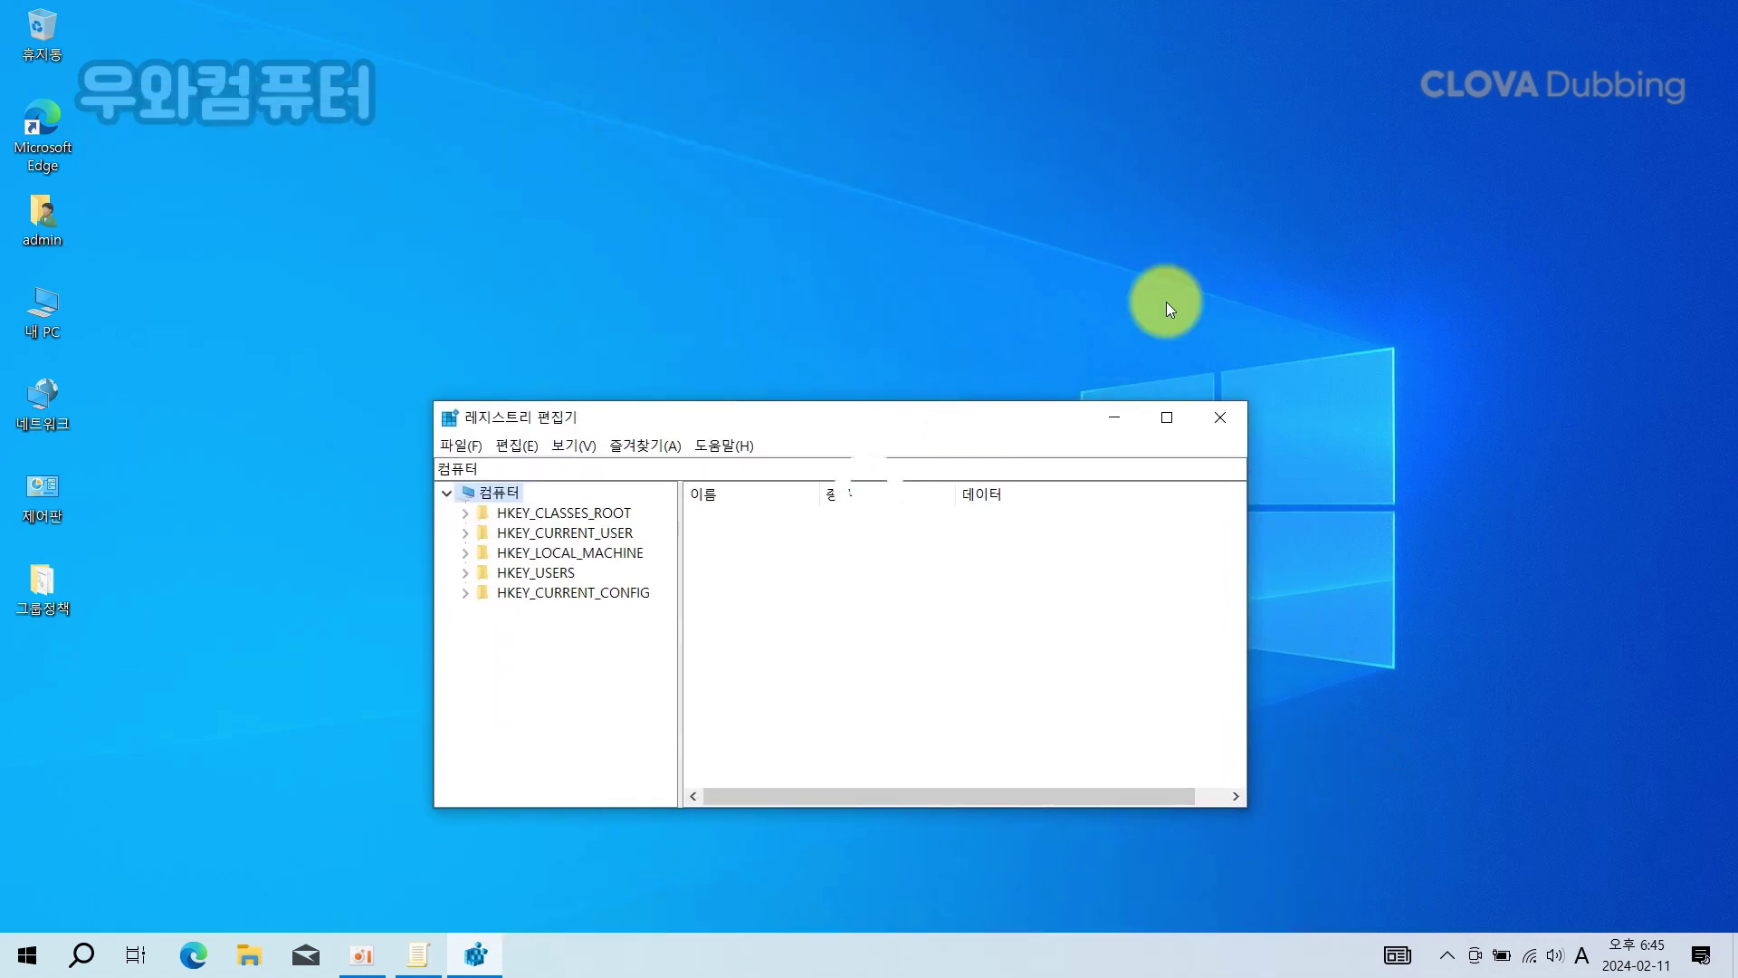